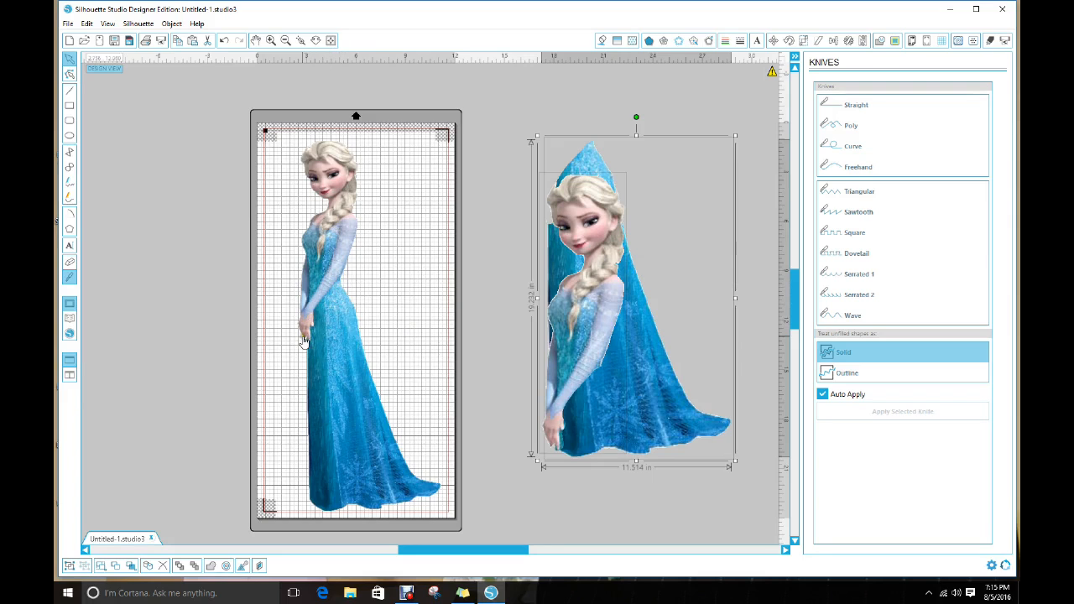
# - Begin a Curve knife cut on the full-page Elsa figure, tracing from her waist down the underside of the forearm to the wrist
pyautogui.click(68, 279)
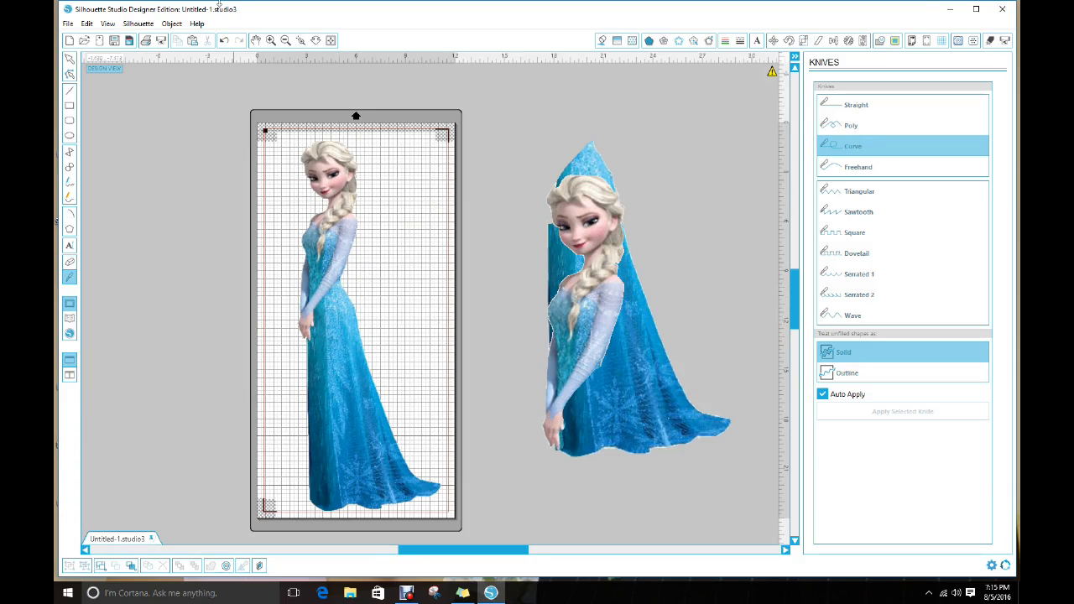
pyautogui.click(271, 41)
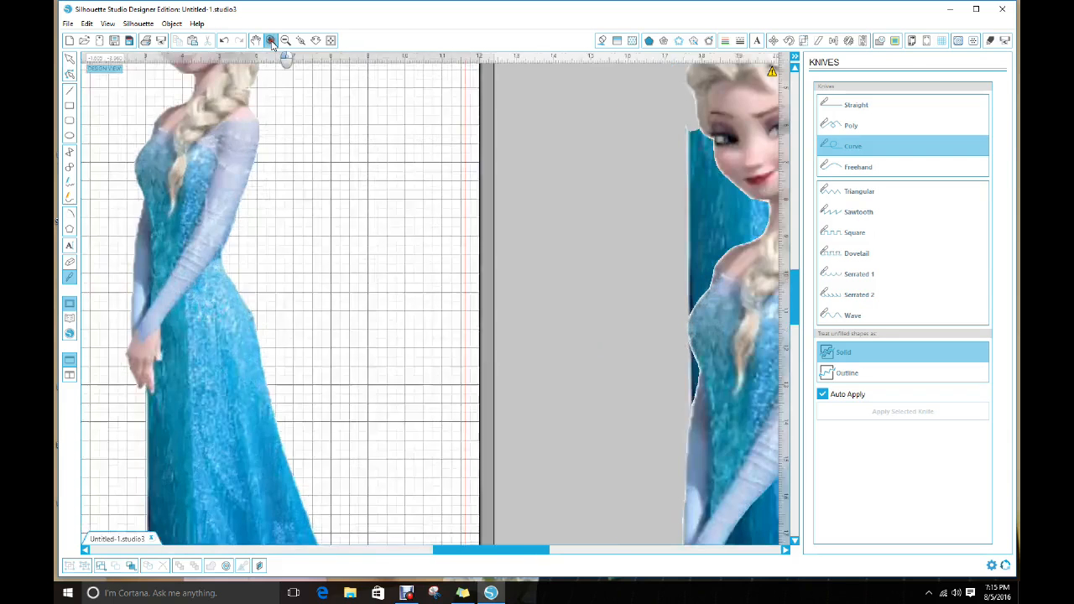
pyautogui.click(271, 41)
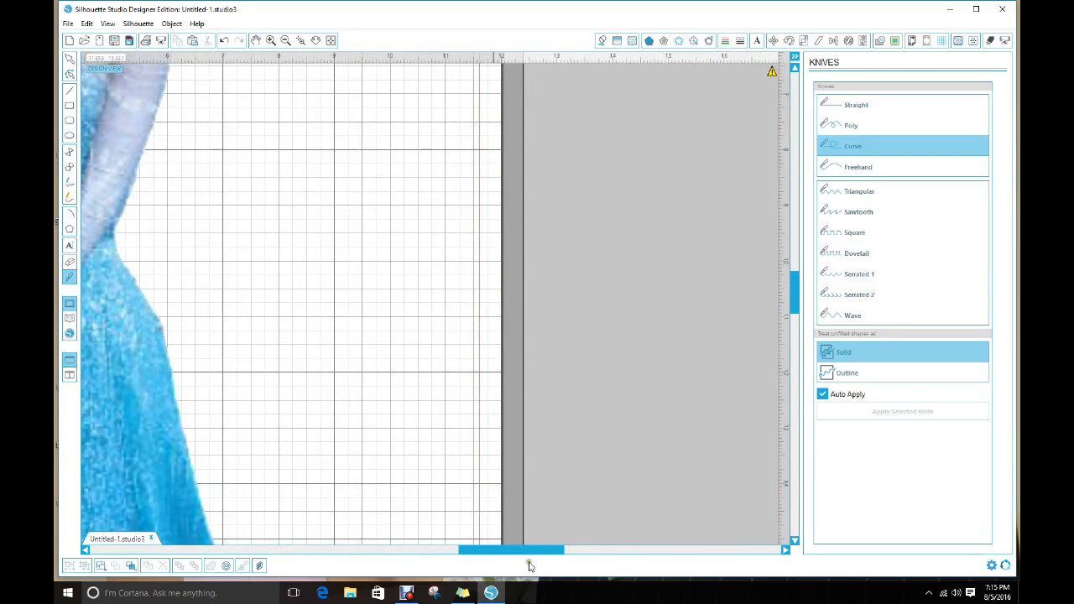
pyautogui.moveTo(523, 551); pyautogui.dragTo(437, 556)
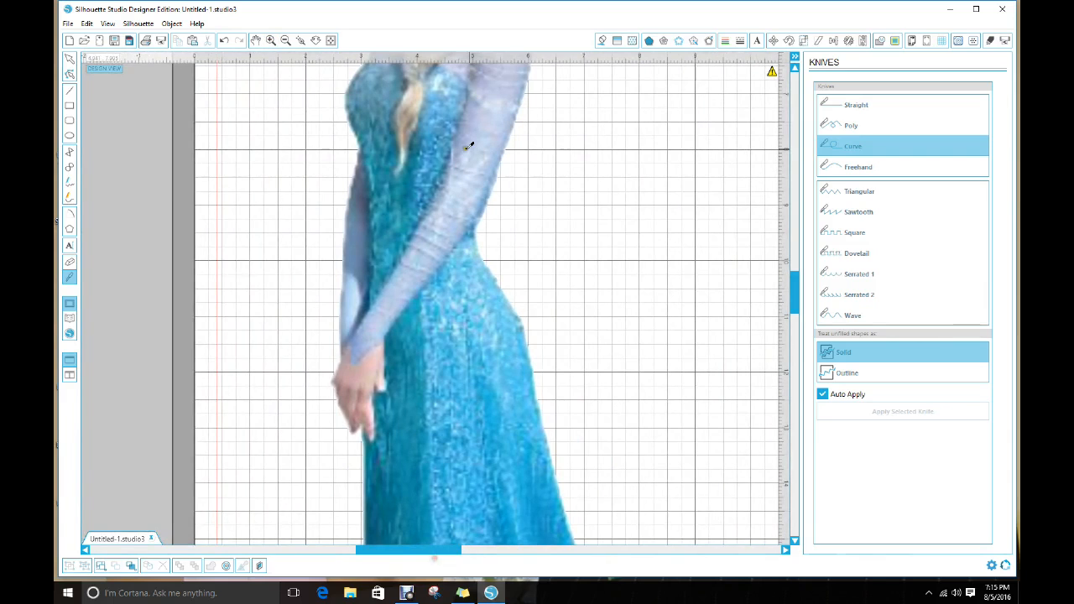
pyautogui.click(270, 40)
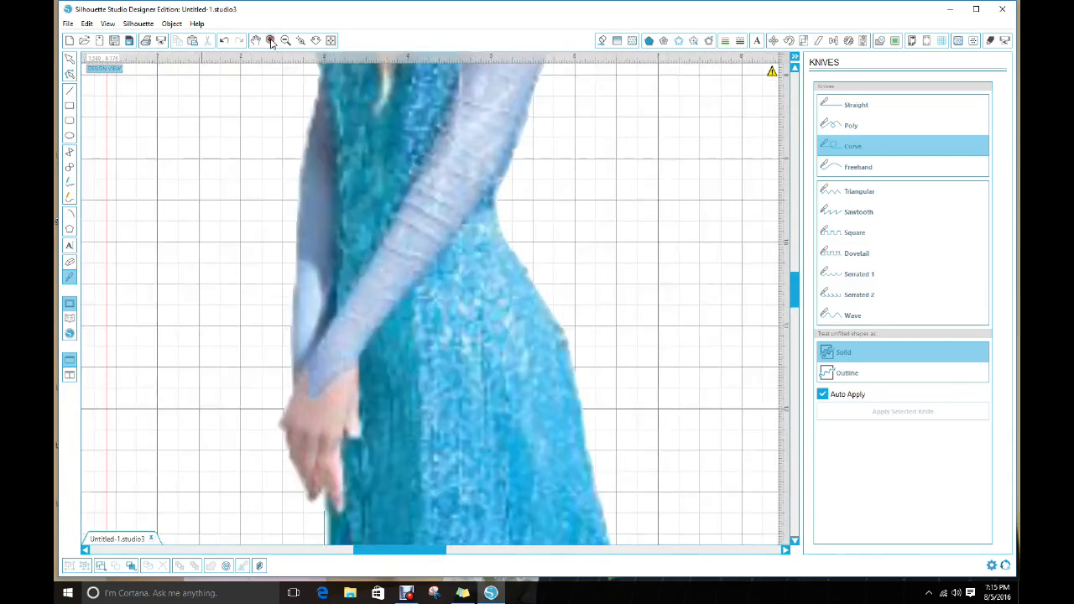
pyautogui.click(502, 203)
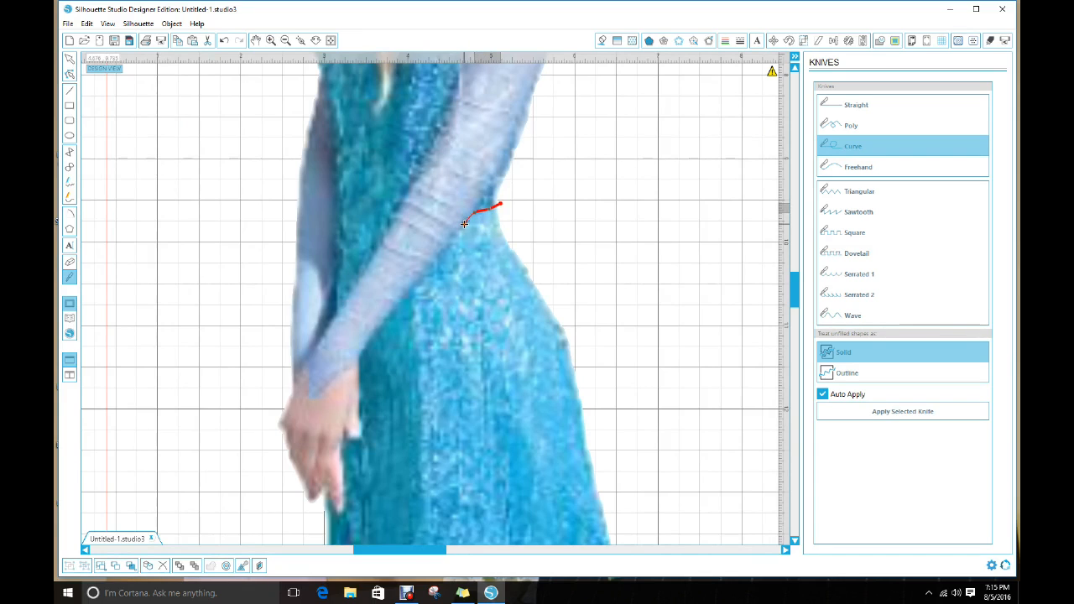
pyautogui.click(463, 223)
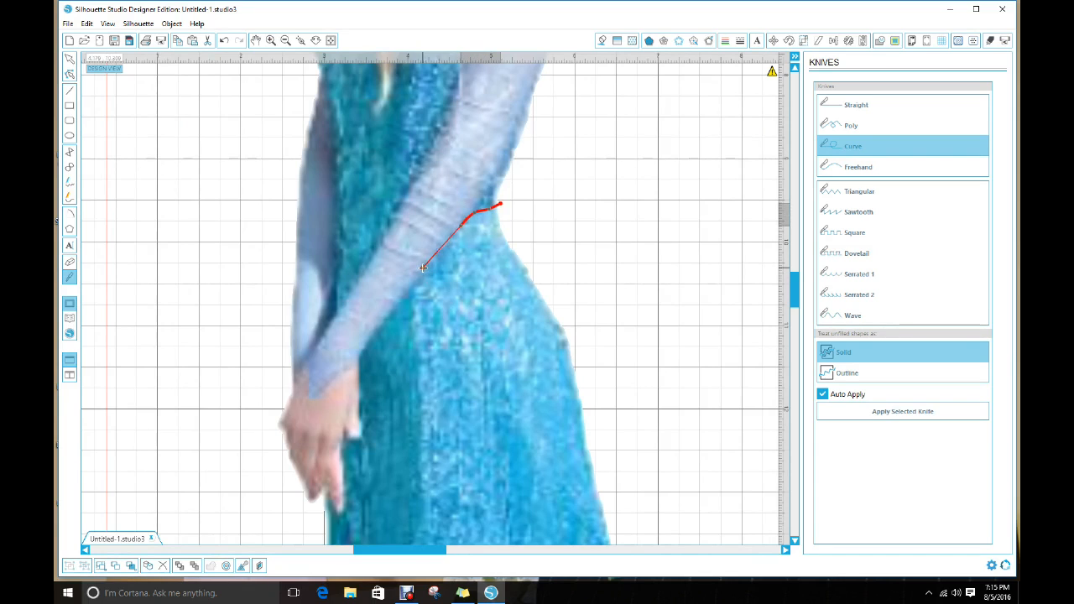
pyautogui.click(359, 366)
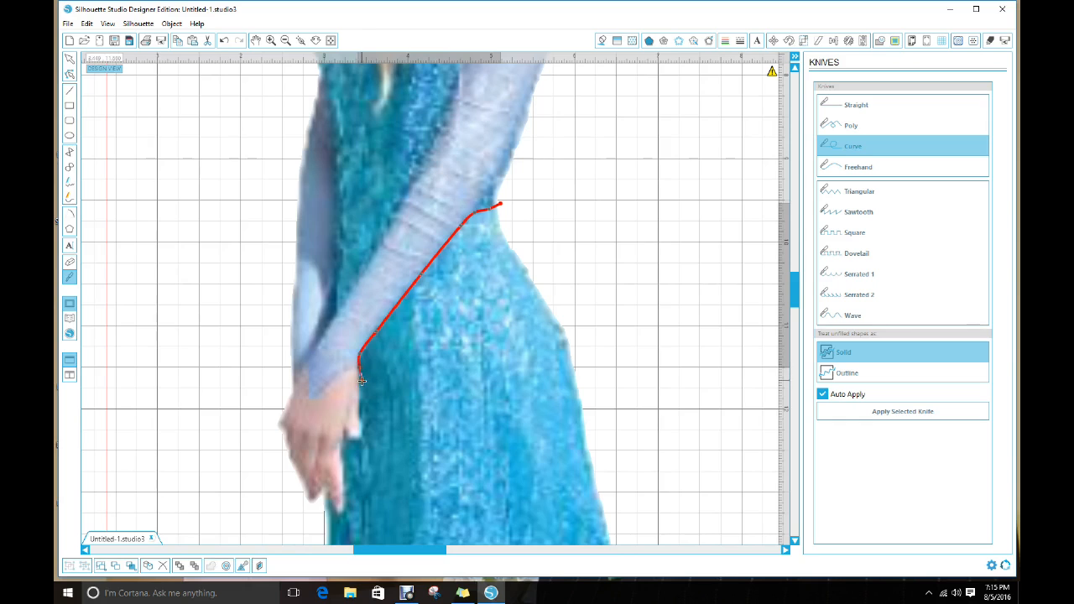
# - Continue the curved cut along the hand, around the thumb and down around the fingertip over the skirt
pyautogui.click(358, 436)
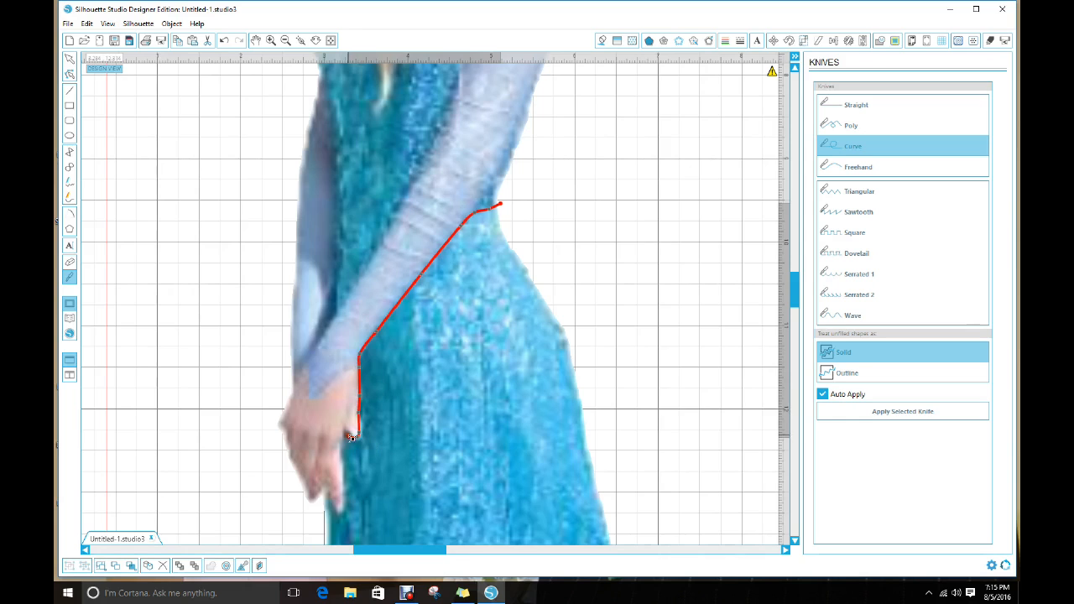
pyautogui.click(346, 430)
pyautogui.click(340, 456)
pyautogui.click(342, 468)
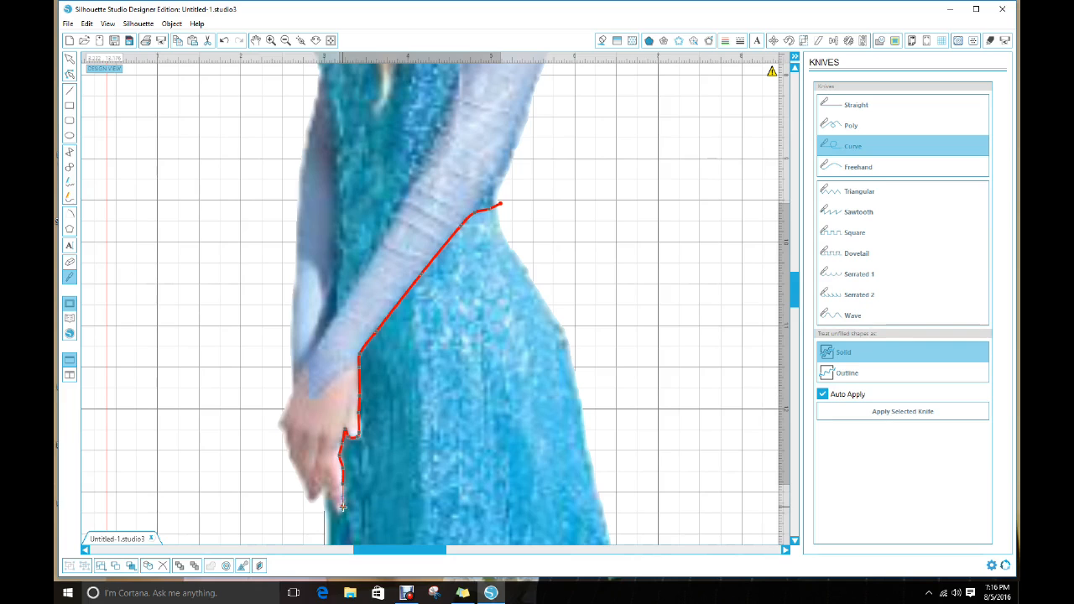
pyautogui.click(338, 513)
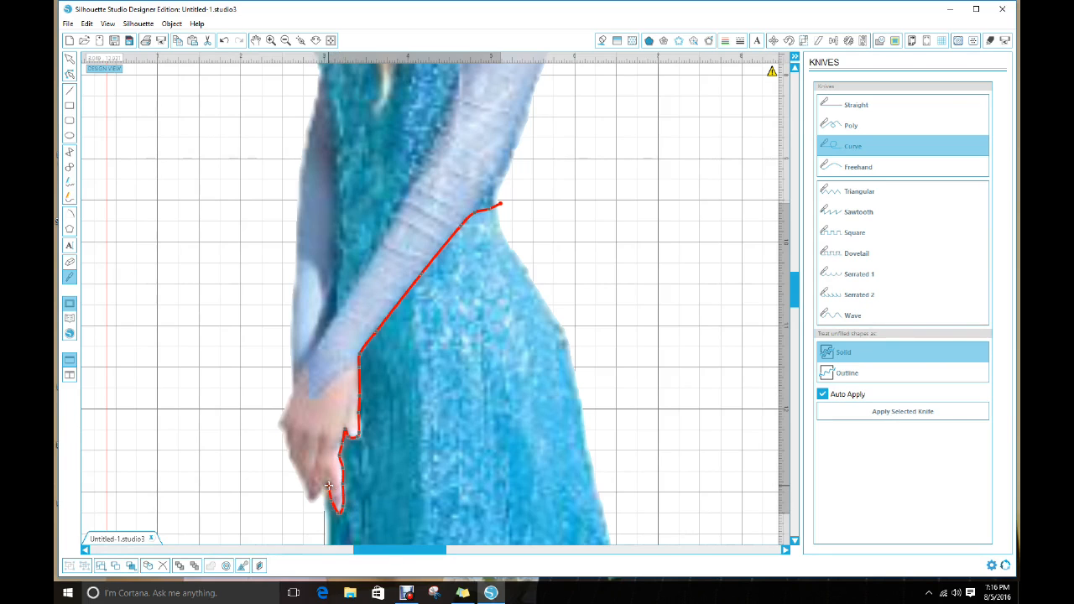
# - Loop the cut widely around the outside of the whole skirt and close it at the starting point on the waist
pyautogui.click(287, 41)
pyautogui.click(286, 40)
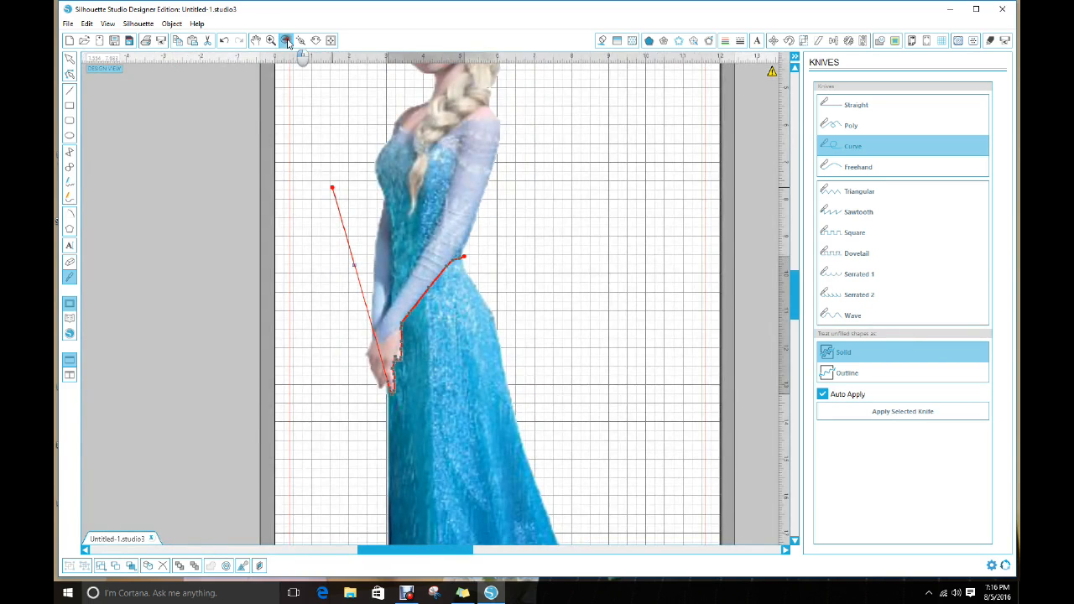
pyautogui.click(287, 41)
pyautogui.click(286, 40)
pyautogui.click(385, 411)
pyautogui.click(389, 453)
pyautogui.click(399, 517)
pyautogui.click(429, 530)
pyautogui.click(470, 530)
pyautogui.click(536, 525)
pyautogui.click(568, 505)
pyautogui.click(583, 481)
pyautogui.click(565, 432)
pyautogui.click(549, 395)
pyautogui.click(534, 351)
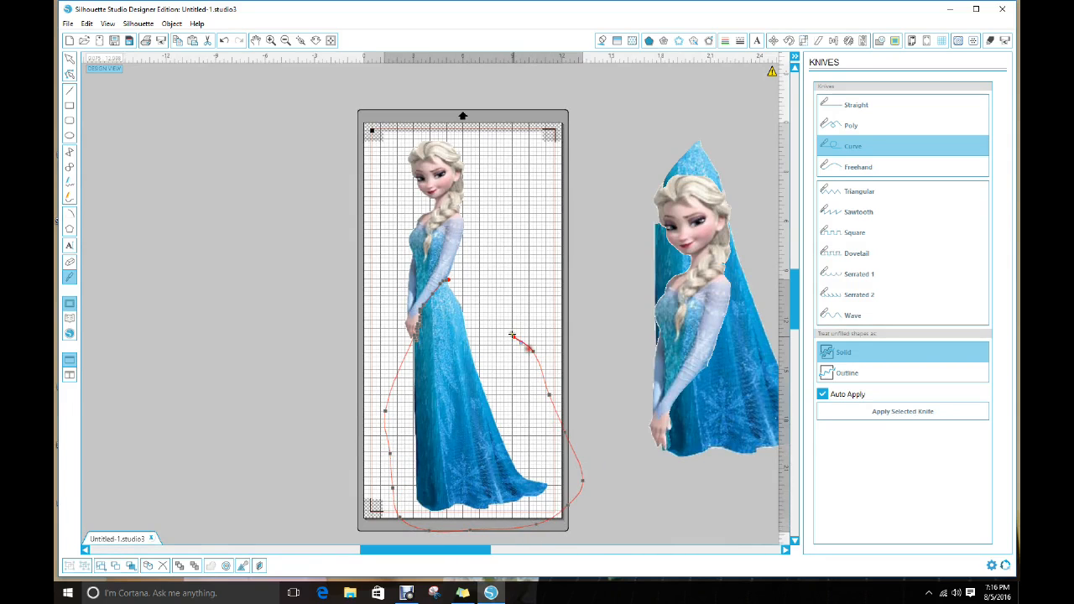
pyautogui.click(449, 281)
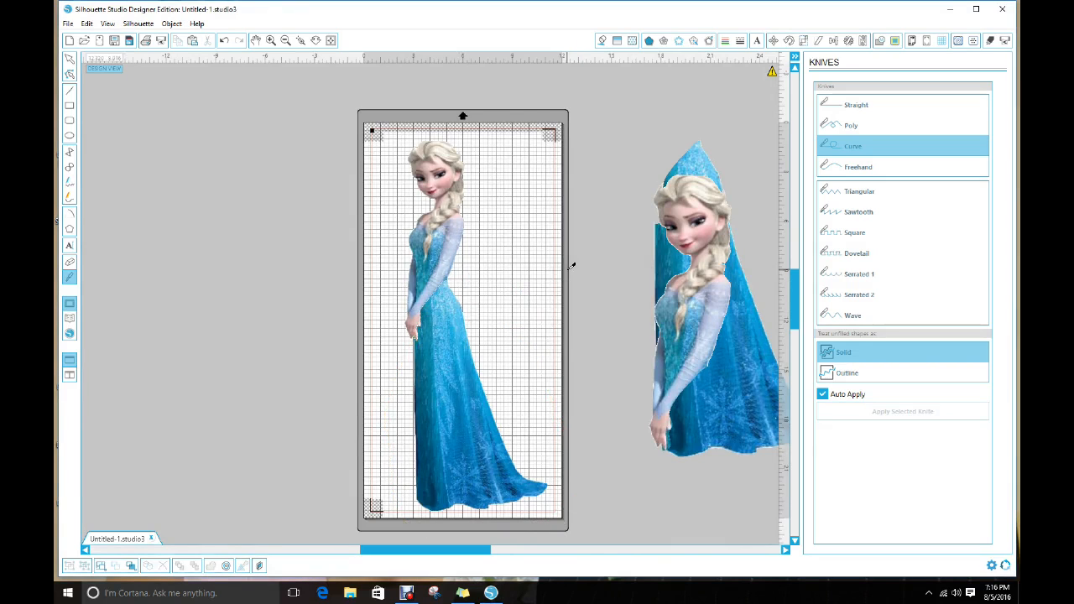
# - Move the cut-off upper body off the page to its left and shift the skirt slightly left on the page
pyautogui.click(70, 58)
pyautogui.moveTo(440, 239); pyautogui.dragTo(258, 239)
pyautogui.moveTo(456, 426); pyautogui.dragTo(432, 419)
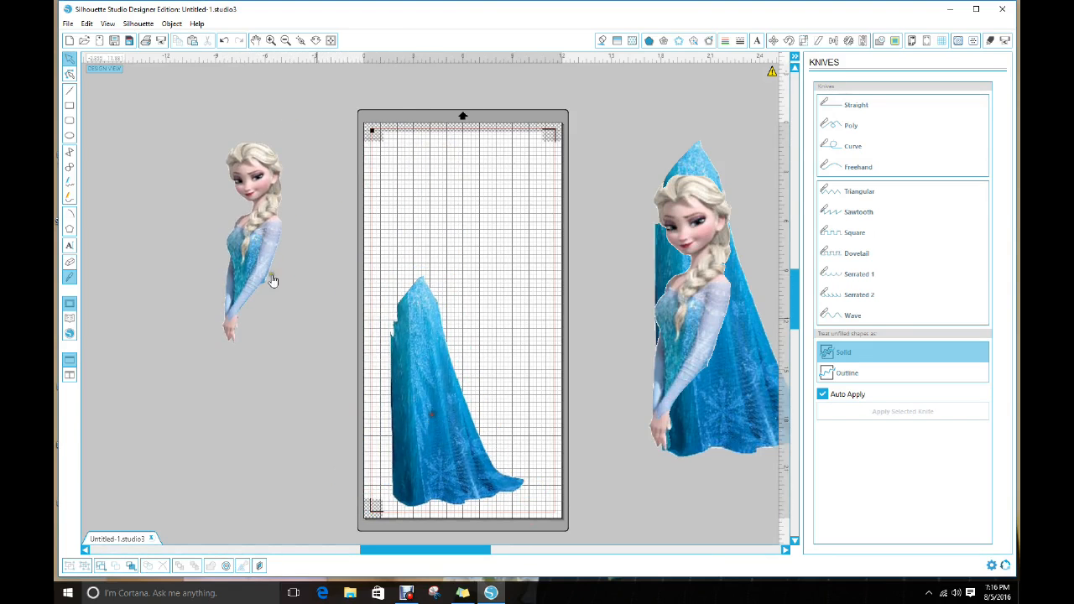
pyautogui.click(264, 256)
# - Duplicate the skirt, placing one copy beside the upper body off the page and keeping the other near the page's left edge
pyautogui.click(439, 389)
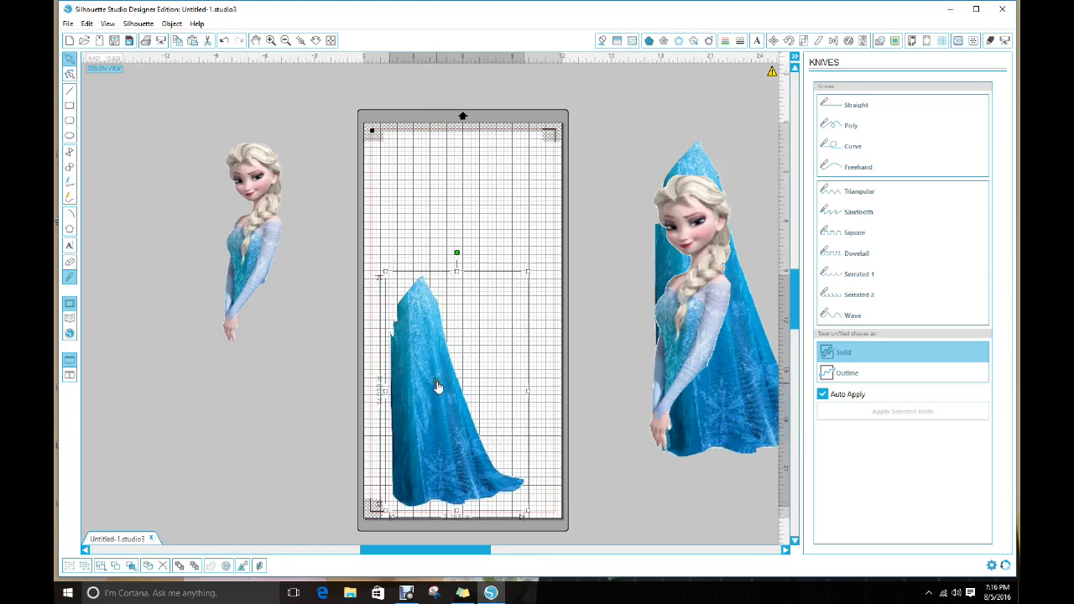
pyautogui.click(188, 42)
pyautogui.moveTo(404, 356); pyautogui.dragTo(251, 300)
pyautogui.moveTo(297, 373); pyautogui.dragTo(238, 332)
pyautogui.moveTo(470, 451); pyautogui.dragTo(434, 448)
pyautogui.click(540, 455)
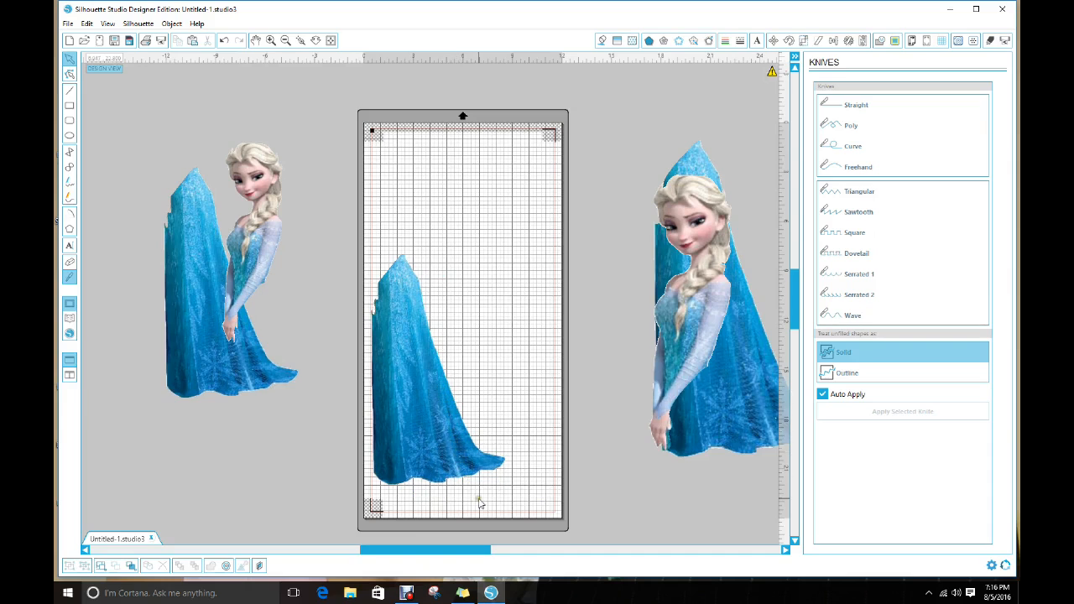
# - Try cutting the train off the page's skirt with a Straight knife, pull the piece away and undo the cut
pyautogui.click(850, 144)
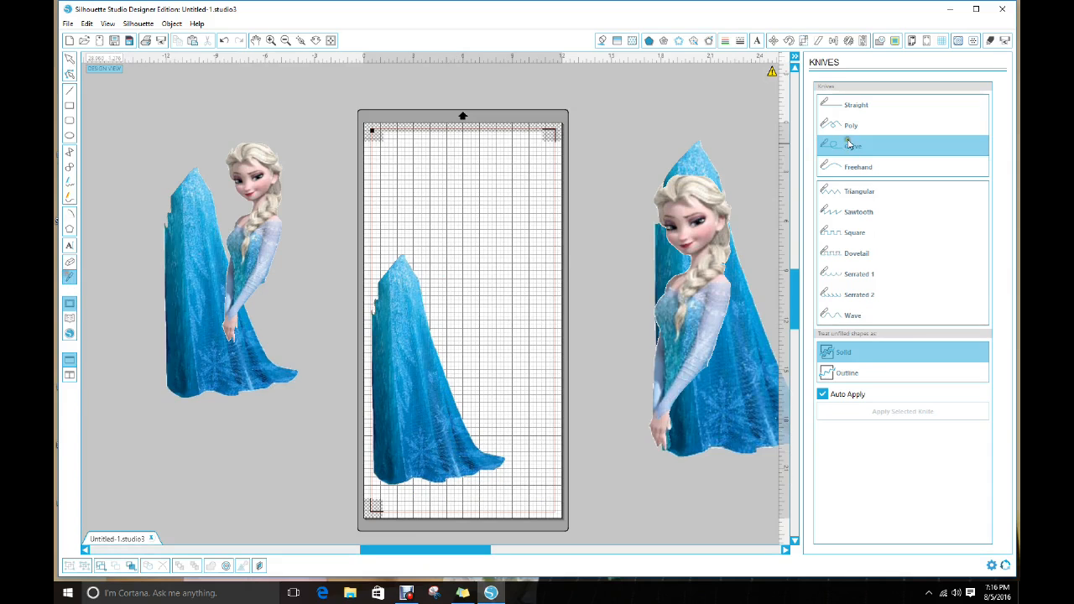
pyautogui.click(853, 108)
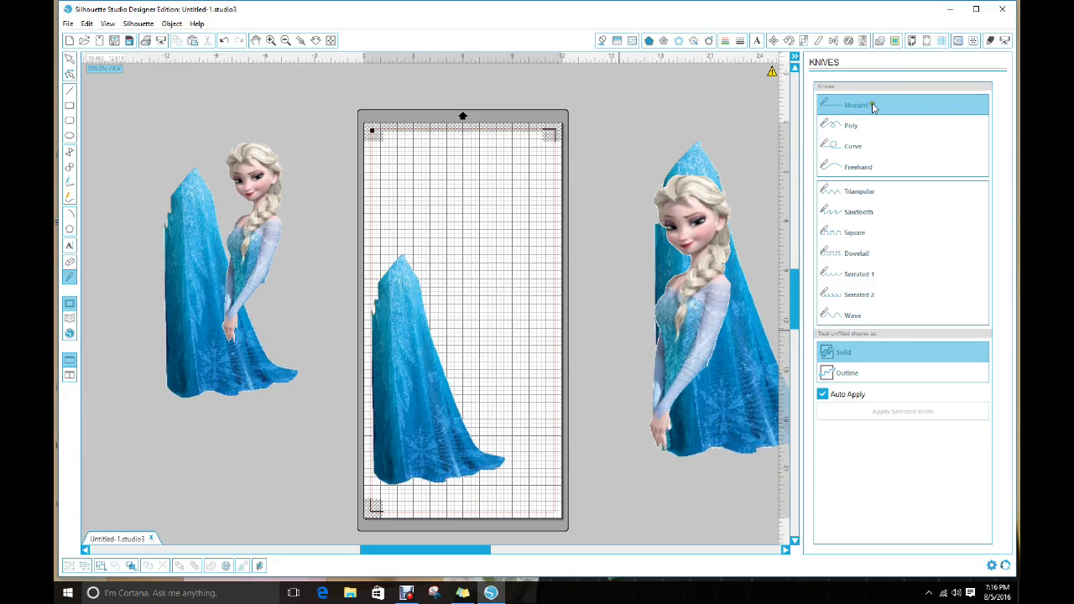
pyautogui.moveTo(436, 355); pyautogui.dragTo(465, 519)
pyautogui.click(71, 59)
pyautogui.moveTo(474, 433); pyautogui.dragTo(536, 211)
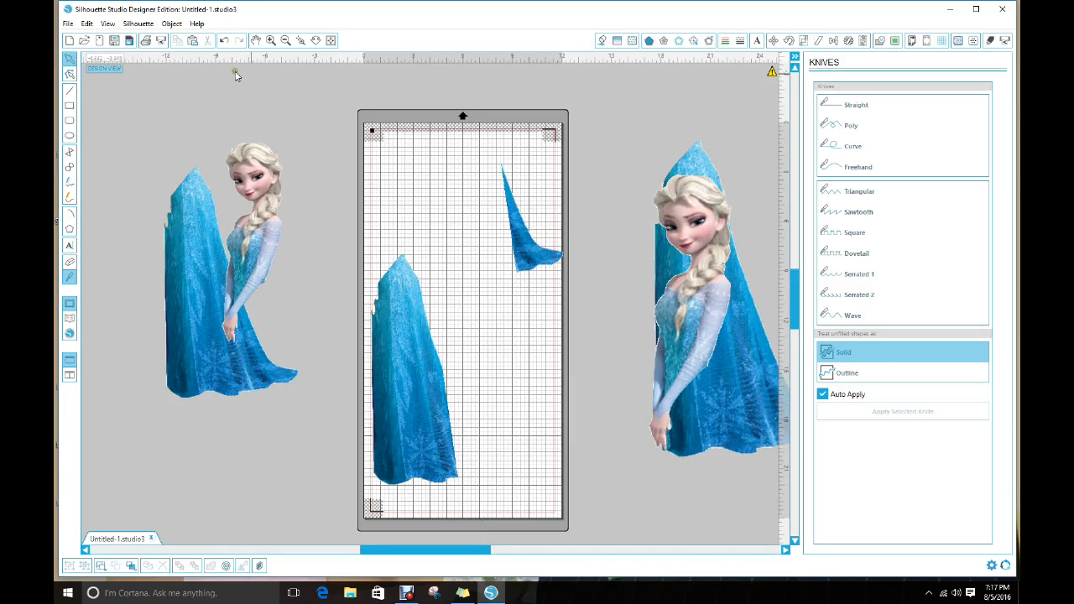
pyautogui.click(226, 43)
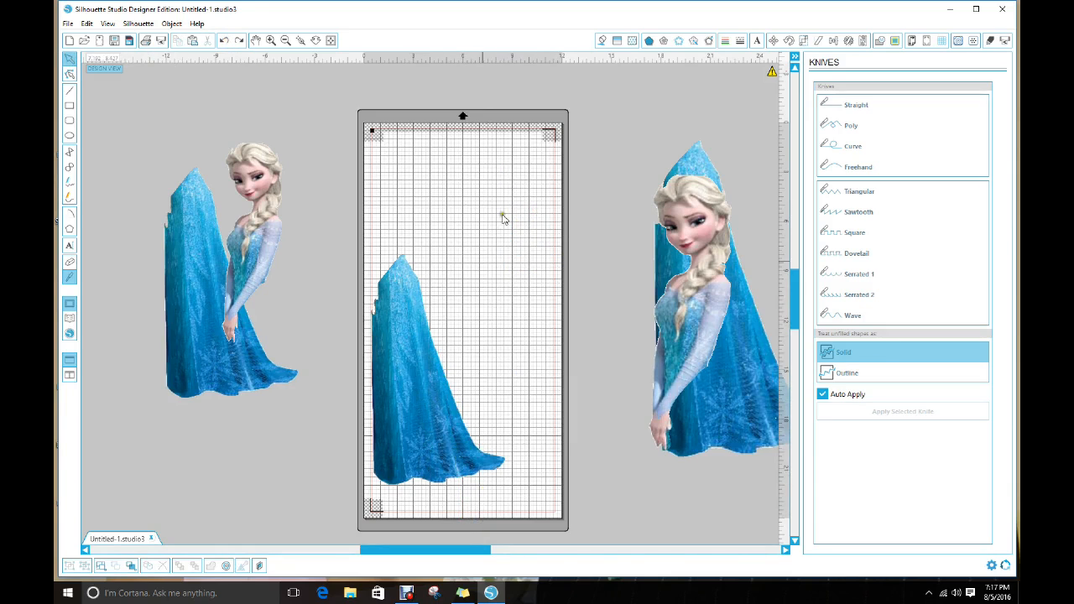
# - Trim the train from the page's skirt with a Curve knife cut following its outer edge, and move the trimmed-off strip off the page
pyautogui.click(857, 146)
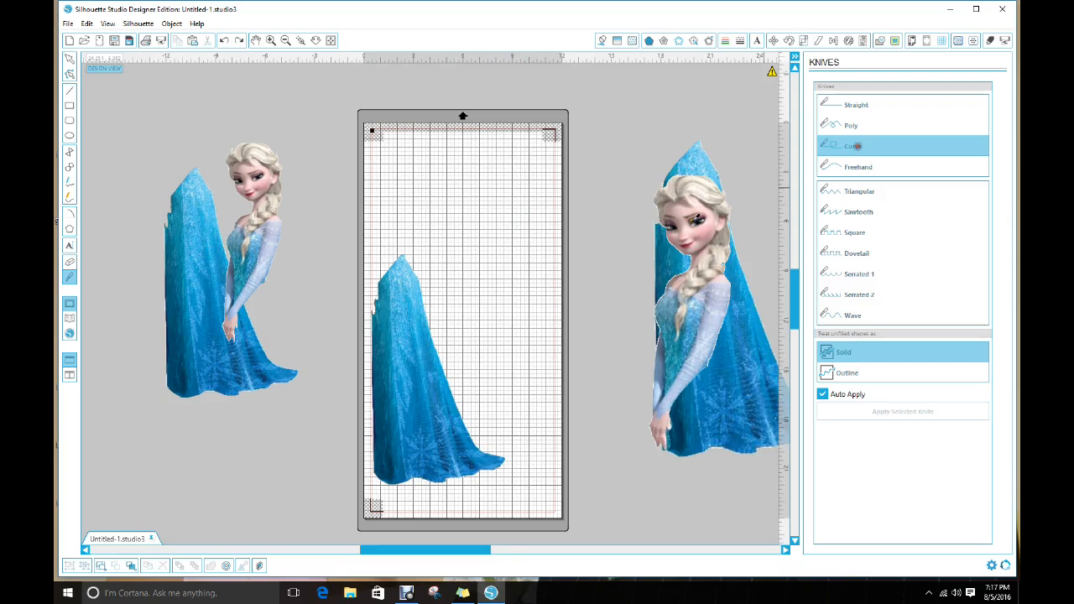
pyautogui.click(436, 349)
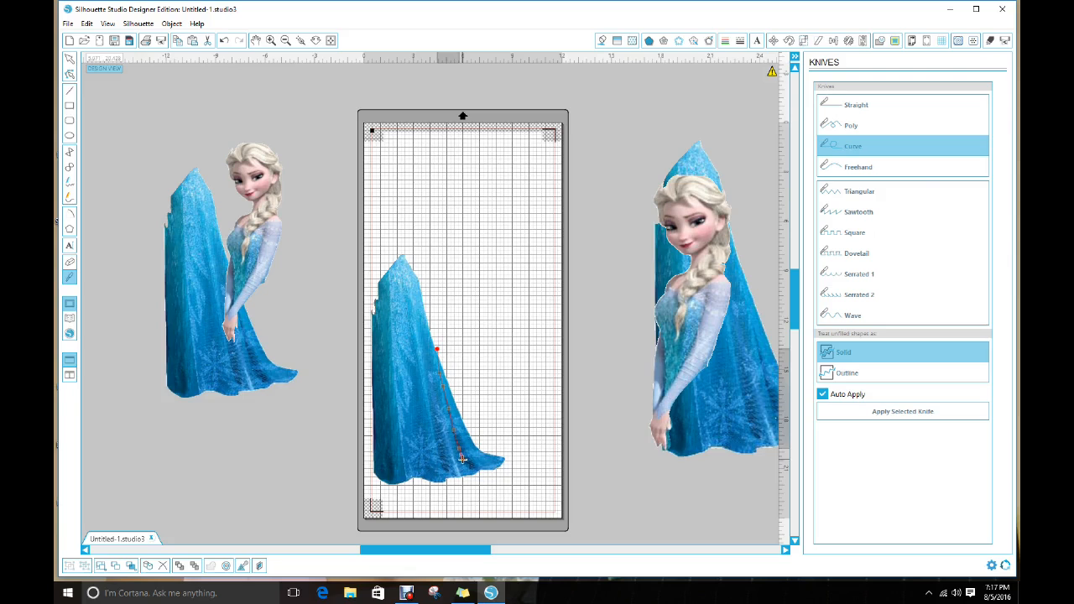
pyautogui.moveTo(474, 470)
pyautogui.mouseDown()
pyautogui.moveTo(523, 473)
pyautogui.moveTo(534, 437)
pyautogui.moveTo(495, 368)
pyautogui.moveTo(451, 351)
pyautogui.mouseUp()
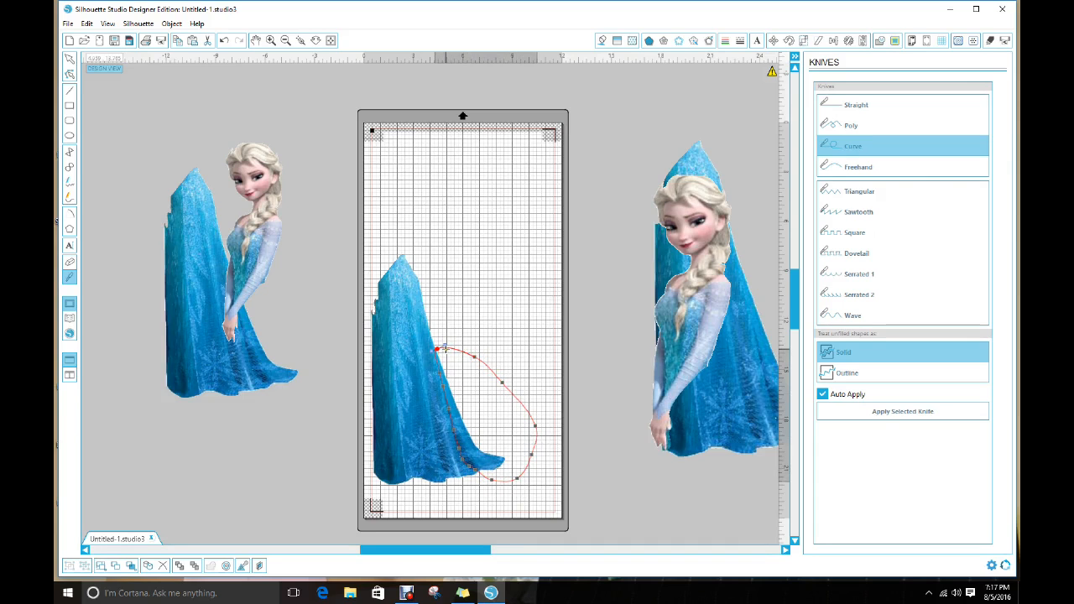
pyautogui.click(70, 57)
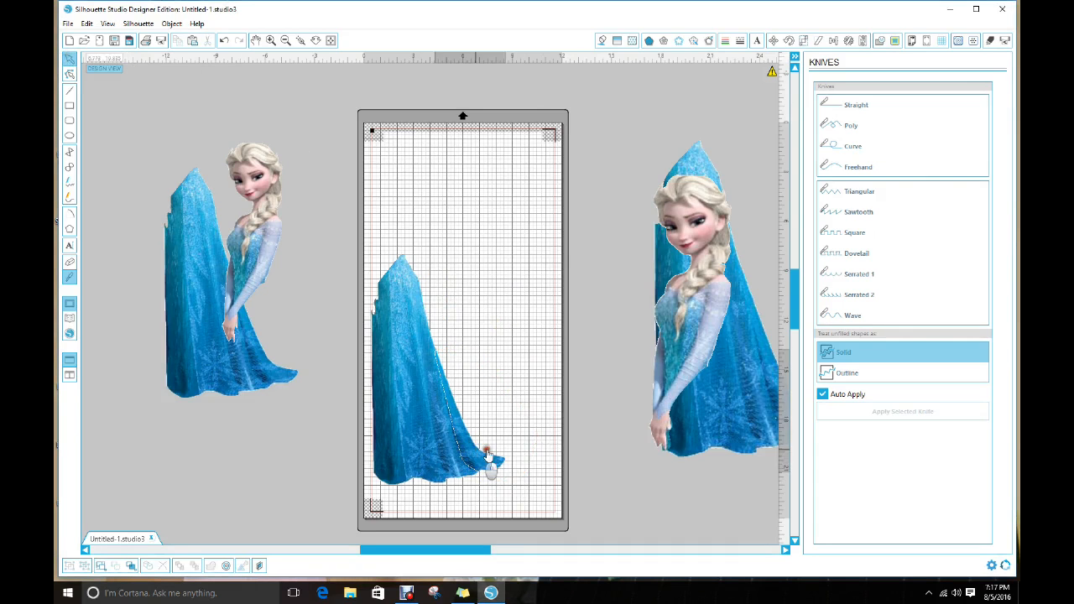
pyautogui.moveTo(490, 462); pyautogui.dragTo(557, 451)
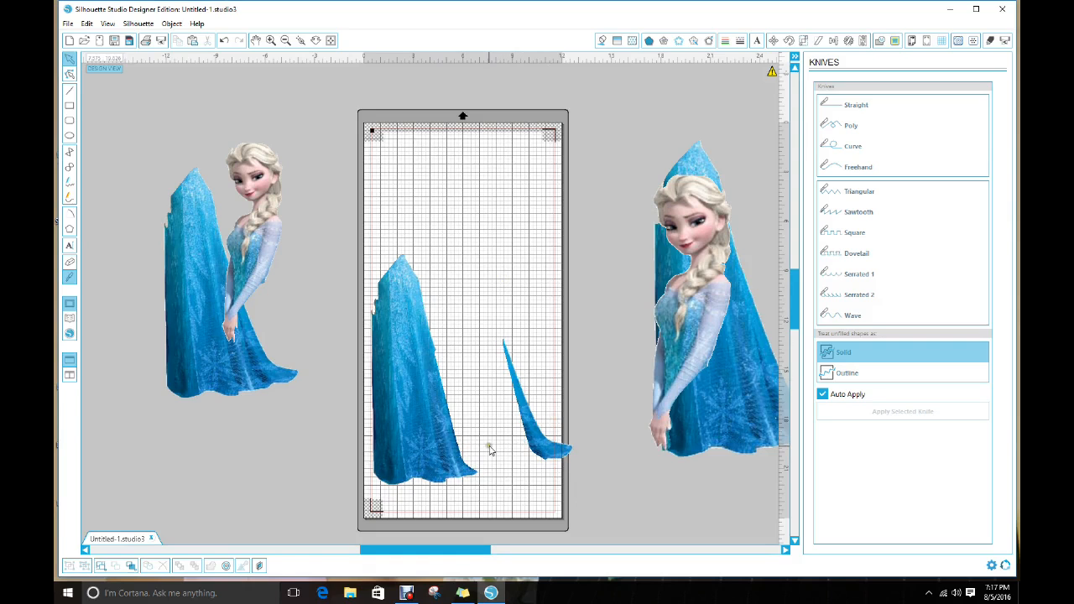
pyautogui.moveTo(530, 451); pyautogui.dragTo(605, 489)
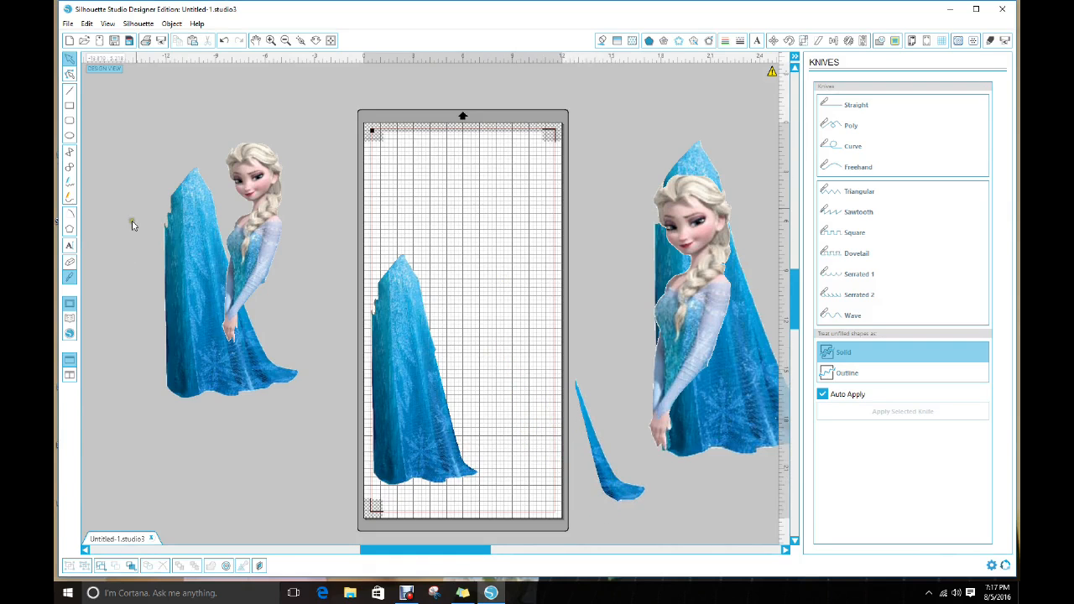
# - Move the trimmed-off strip farther from the page and raise the trimmed skirt toward the upper part of the page
pyautogui.click(70, 262)
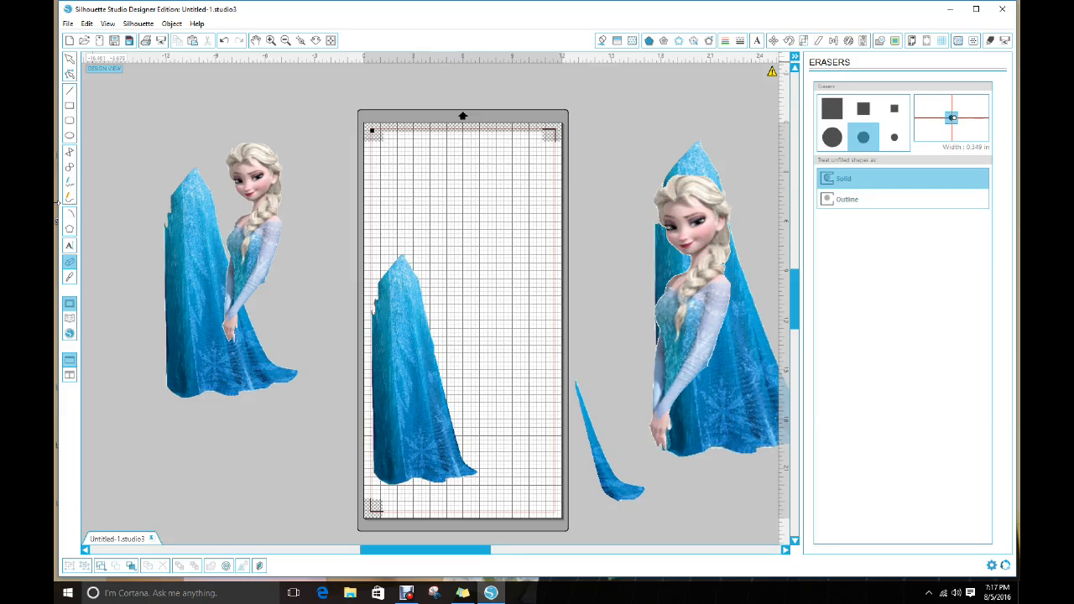
pyautogui.click(70, 59)
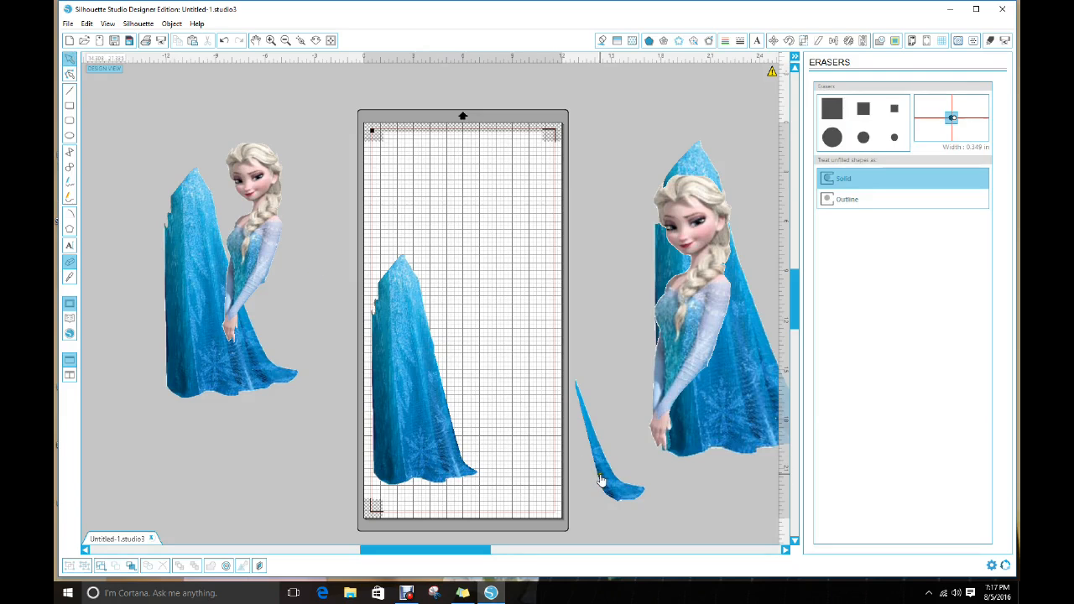
pyautogui.moveTo(591, 477); pyautogui.dragTo(631, 493)
pyautogui.moveTo(403, 386); pyautogui.dragTo(412, 298)
# - Duplicate the upper body, place the copy over the trimmed skirt, and move both pieces together toward the top of the page
pyautogui.click(262, 219)
pyautogui.click(177, 42)
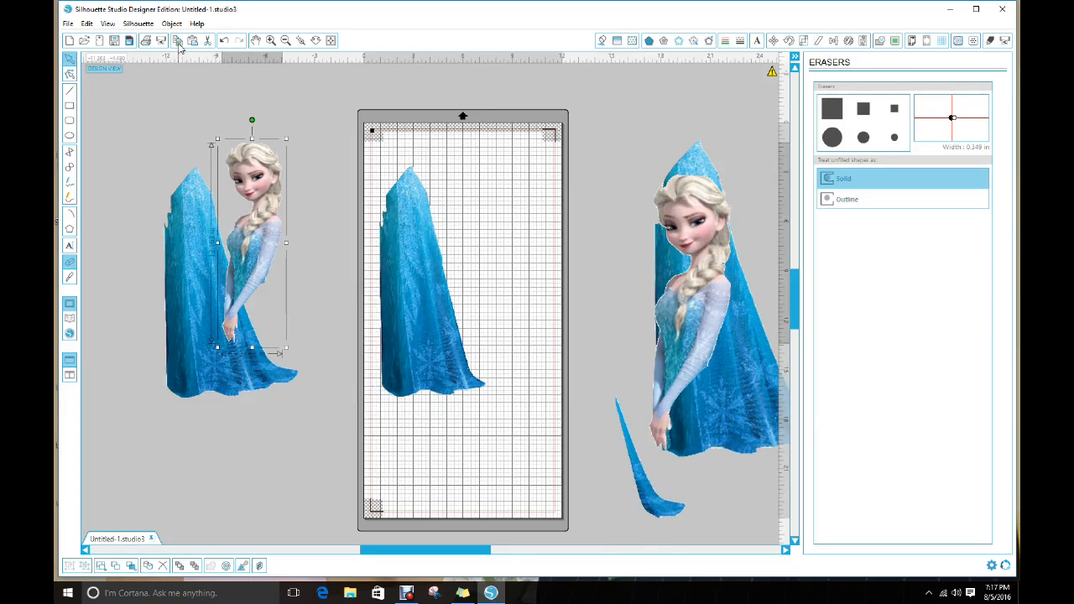
pyautogui.click(192, 42)
pyautogui.moveTo(274, 184); pyautogui.dragTo(399, 195)
pyautogui.moveTo(457, 377); pyautogui.dragTo(471, 337)
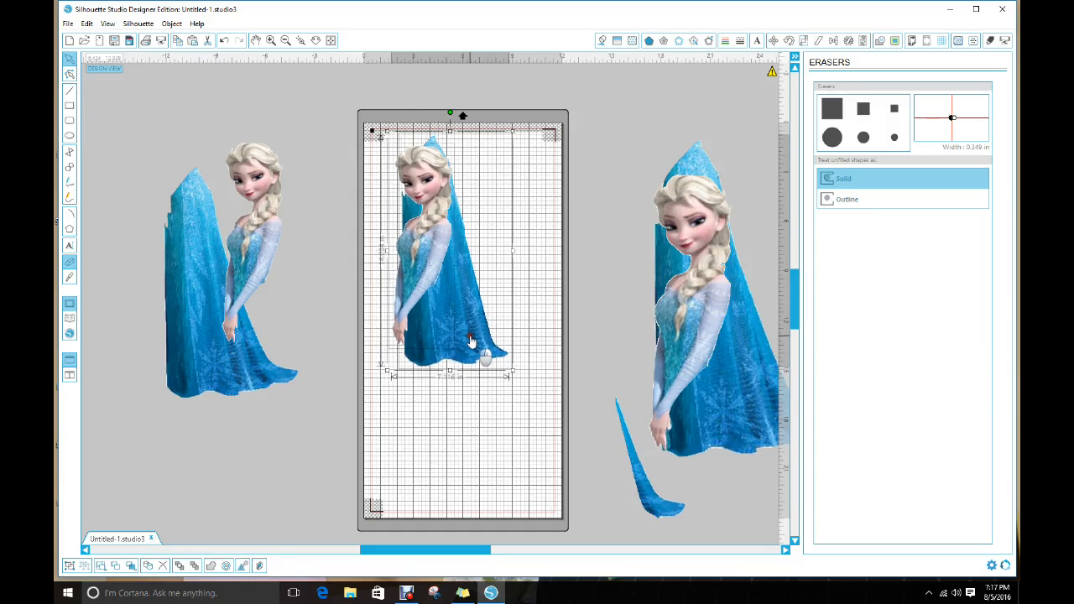
# - Enlarge the upper body and skirt together to fill the page and shift them left to fit its width
pyautogui.moveTo(512, 371); pyautogui.dragTo(571, 559)
pyautogui.scroll(-1, 549, 491)
pyautogui.moveTo(513, 444); pyautogui.dragTo(489, 437)
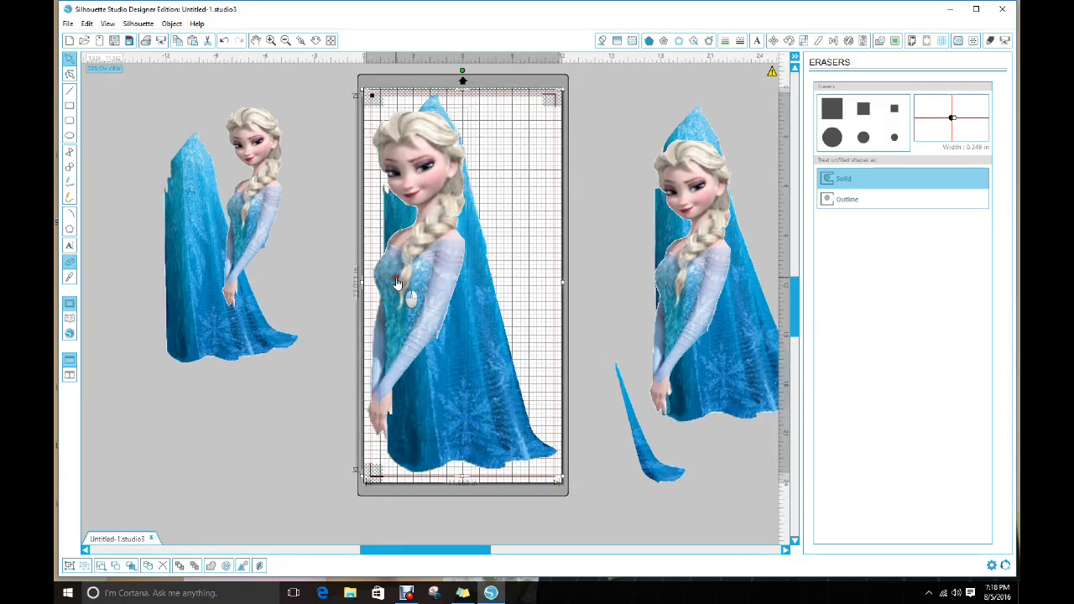
# - Reposition the upper body farther right over the skirt, and shift both pieces together slightly left to fit the page
pyautogui.click(552, 197)
pyautogui.moveTo(438, 268); pyautogui.dragTo(475, 261)
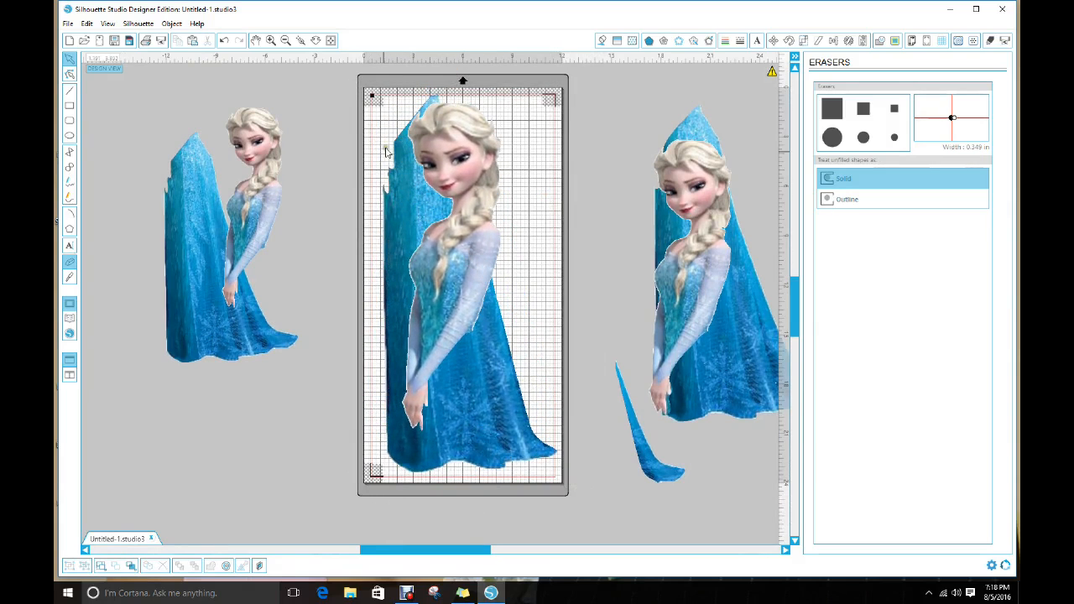
pyautogui.moveTo(398, 83); pyautogui.dragTo(514, 252)
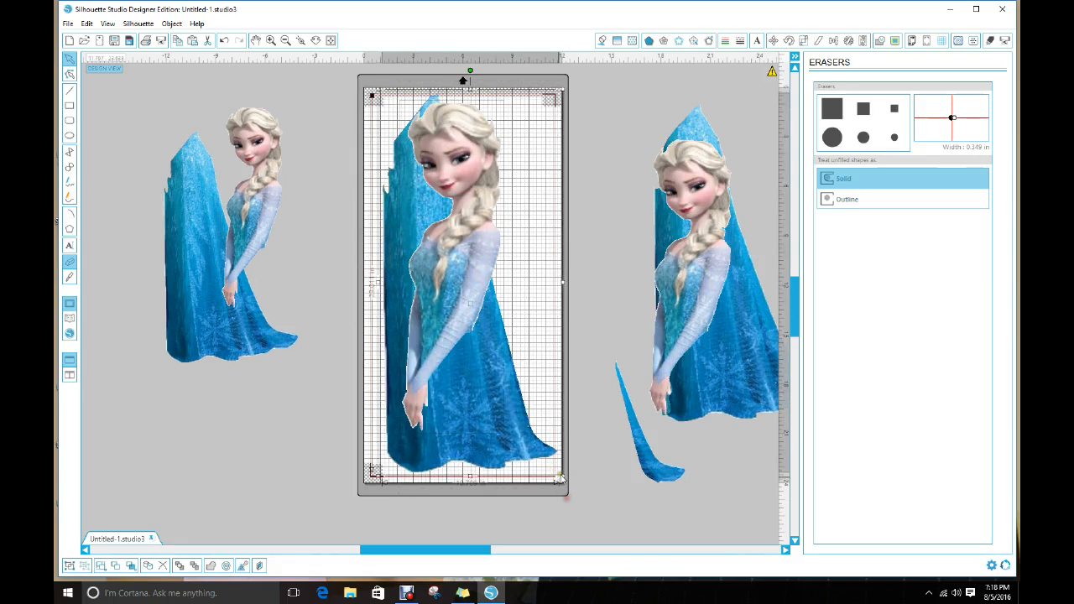
pyautogui.click(498, 444)
pyautogui.moveTo(498, 445); pyautogui.dragTo(487, 445)
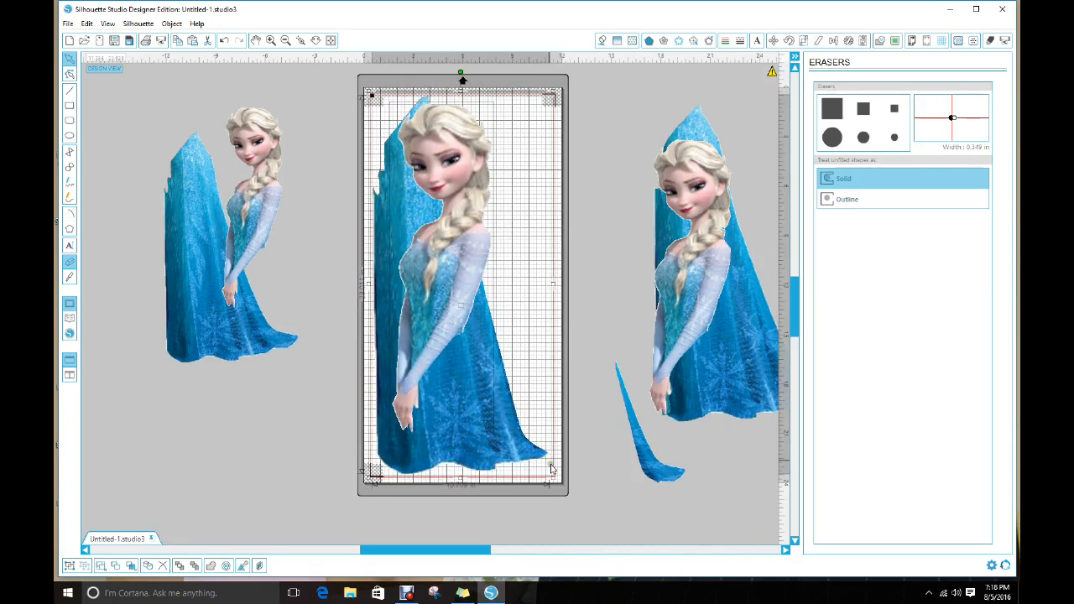
# - Resize the upper body and skirt together slightly and nudge them until the figure fits inside the page's cut border
pyautogui.moveTo(554, 478); pyautogui.dragTo(571, 494)
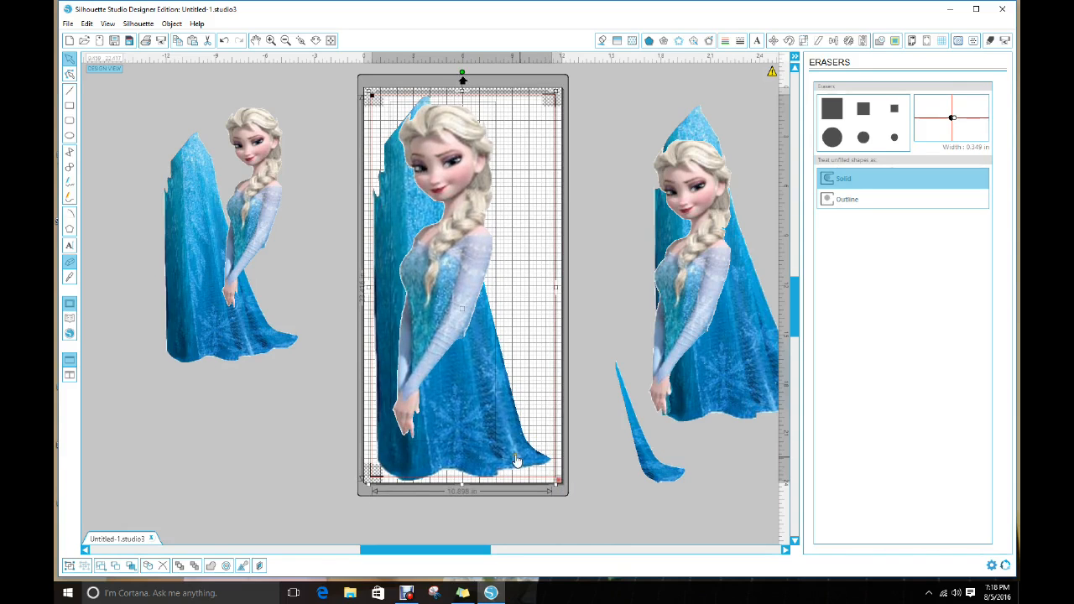
pyautogui.moveTo(473, 417); pyautogui.dragTo(469, 415)
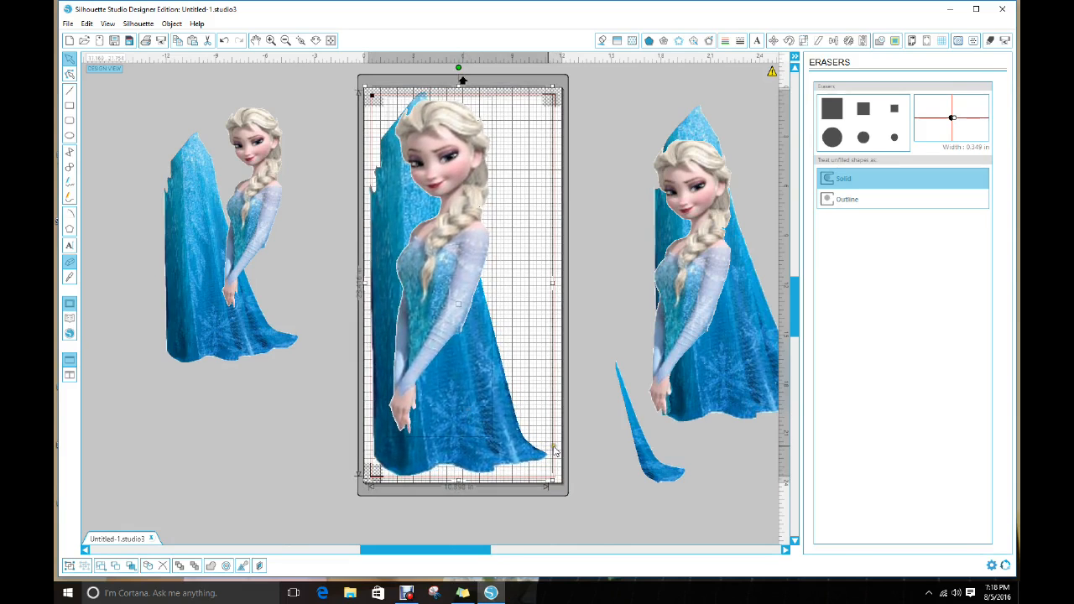
pyautogui.moveTo(554, 481)
pyautogui.mouseDown()
pyautogui.moveTo(568, 495)
pyautogui.moveTo(560, 477)
pyautogui.mouseUp()
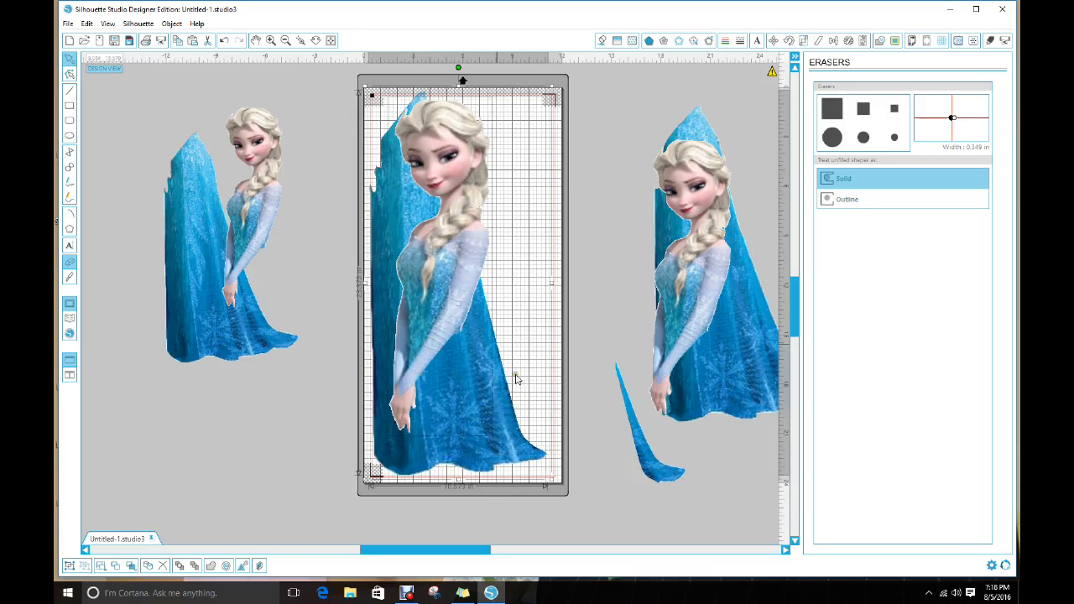
pyautogui.moveTo(554, 481); pyautogui.dragTo(553, 477)
pyautogui.moveTo(467, 339); pyautogui.dragTo(467, 346)
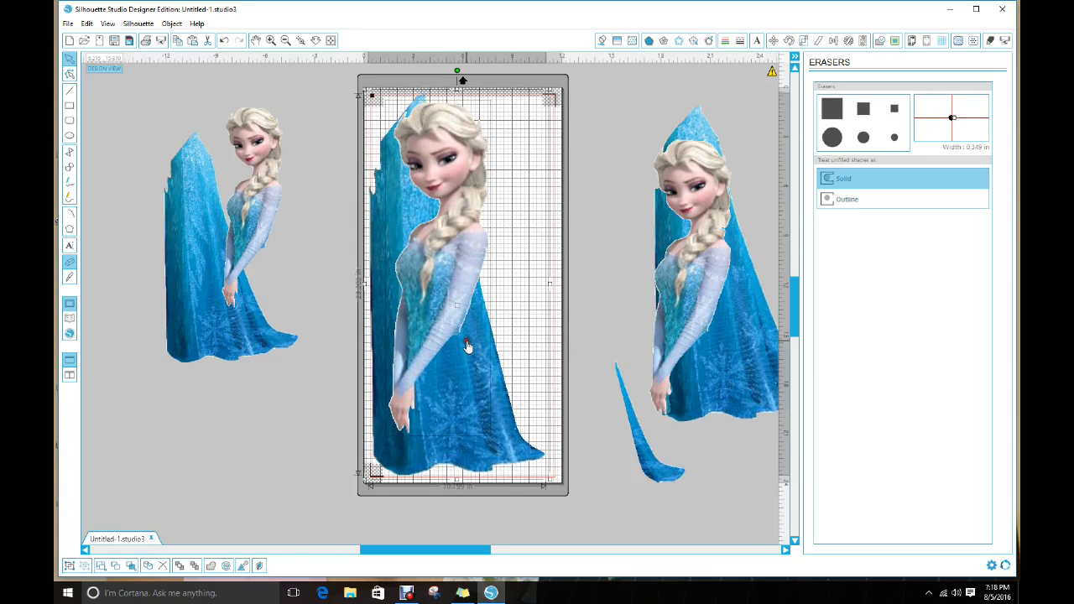
pyautogui.moveTo(552, 481); pyautogui.dragTo(551, 477)
pyautogui.click(549, 458)
pyautogui.press('Down')
pyautogui.press('Down')
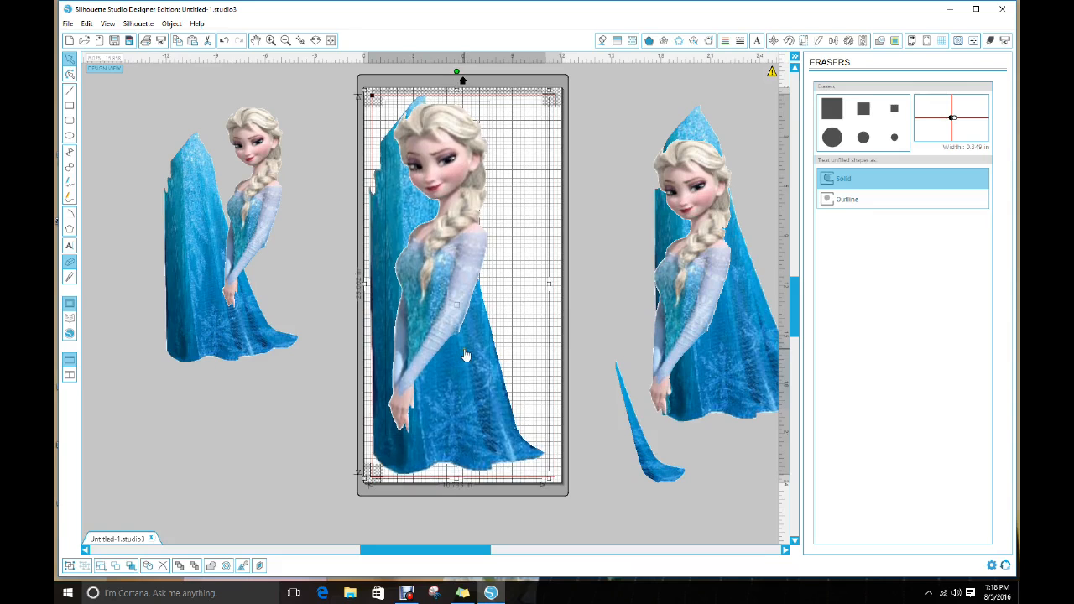
pyautogui.click(579, 235)
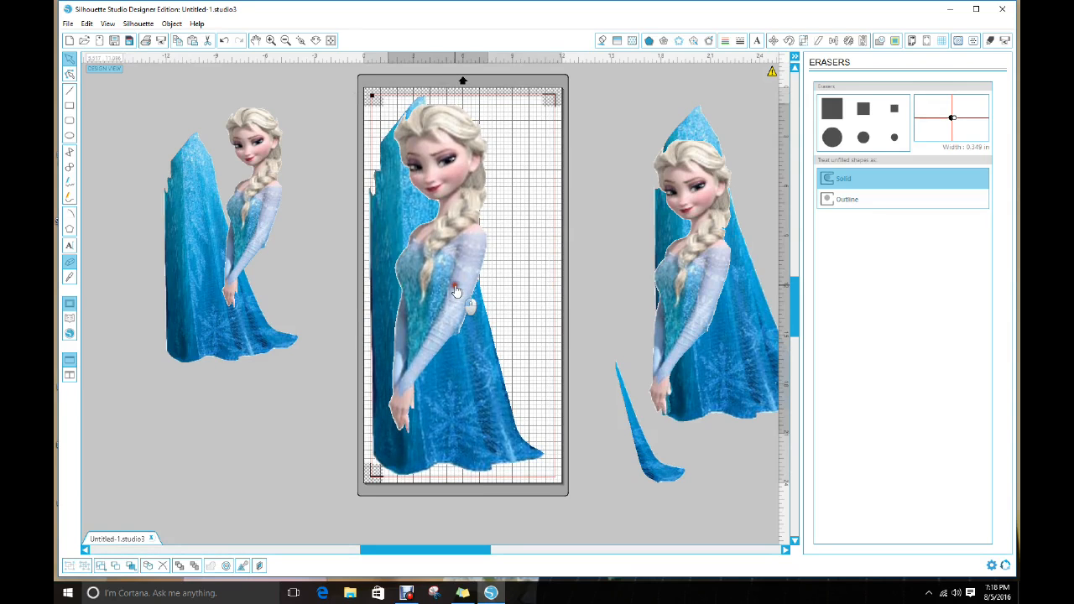
# - Pull the upper body off the trimmed skirt, place it back lower over the skirt, and shift both pieces slightly down
pyautogui.moveTo(459, 292); pyautogui.dragTo(601, 241)
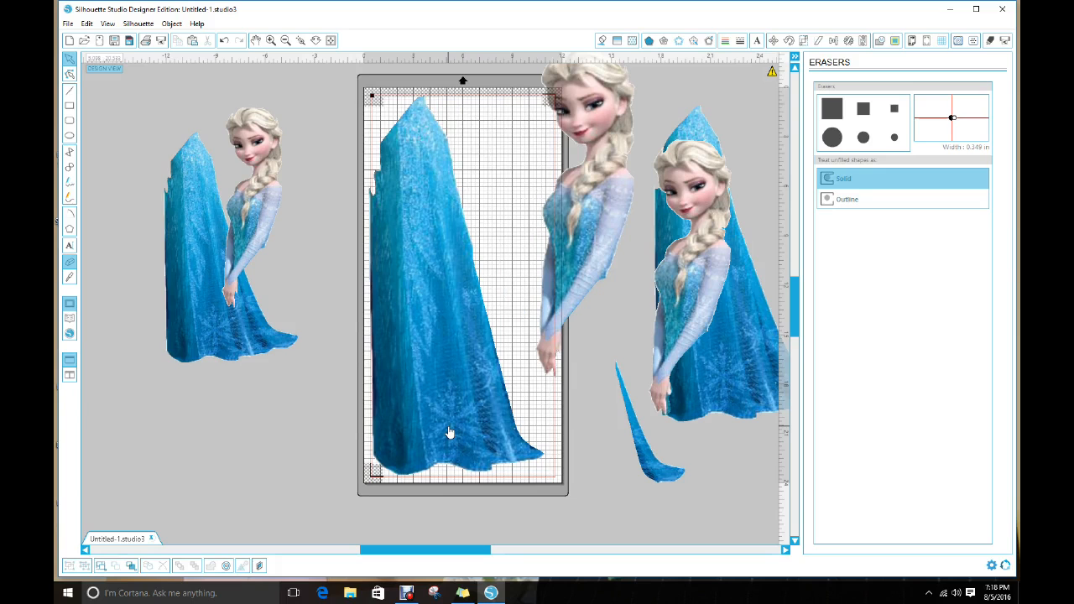
pyautogui.moveTo(619, 204); pyautogui.dragTo(479, 372)
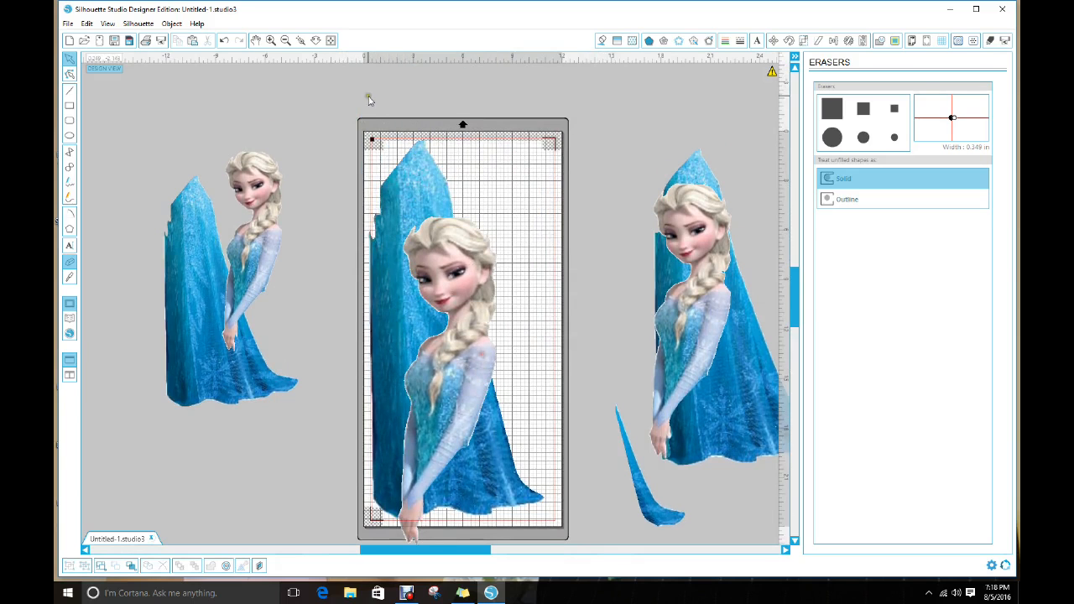
pyautogui.moveTo(366, 98); pyautogui.dragTo(576, 523)
pyautogui.moveTo(473, 370); pyautogui.dragTo(472, 378)
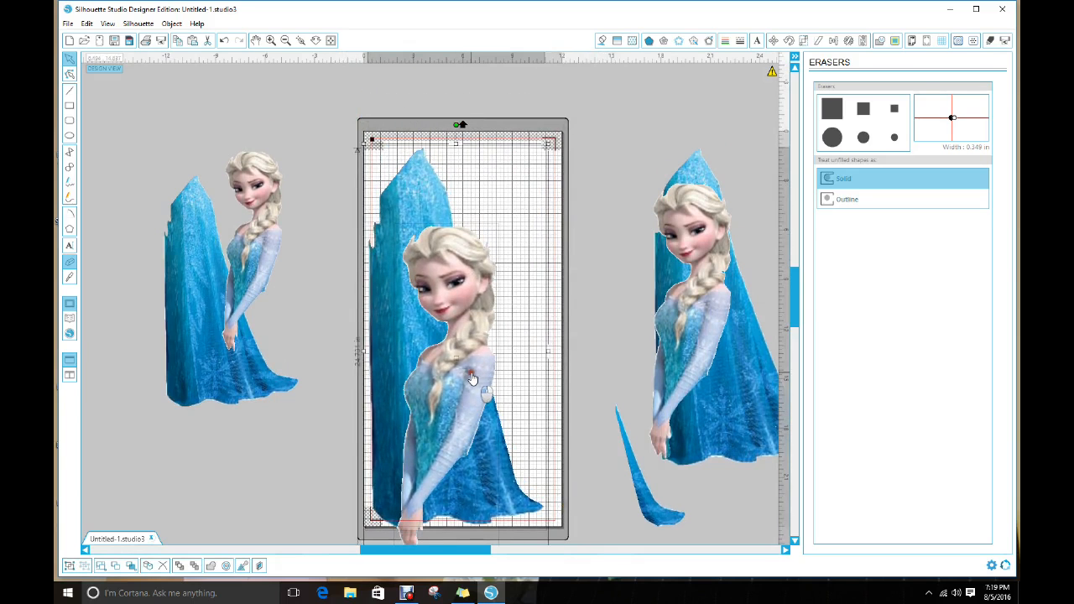
# - Move the enlarged trimmed figure off the page to the left and bring the smaller untrimmed figure onto the page's lower-left area
pyautogui.moveTo(457, 407); pyautogui.dragTo(67, 378)
pyautogui.moveTo(247, 270); pyautogui.dragTo(439, 379)
pyautogui.moveTo(315, 239); pyautogui.dragTo(481, 361)
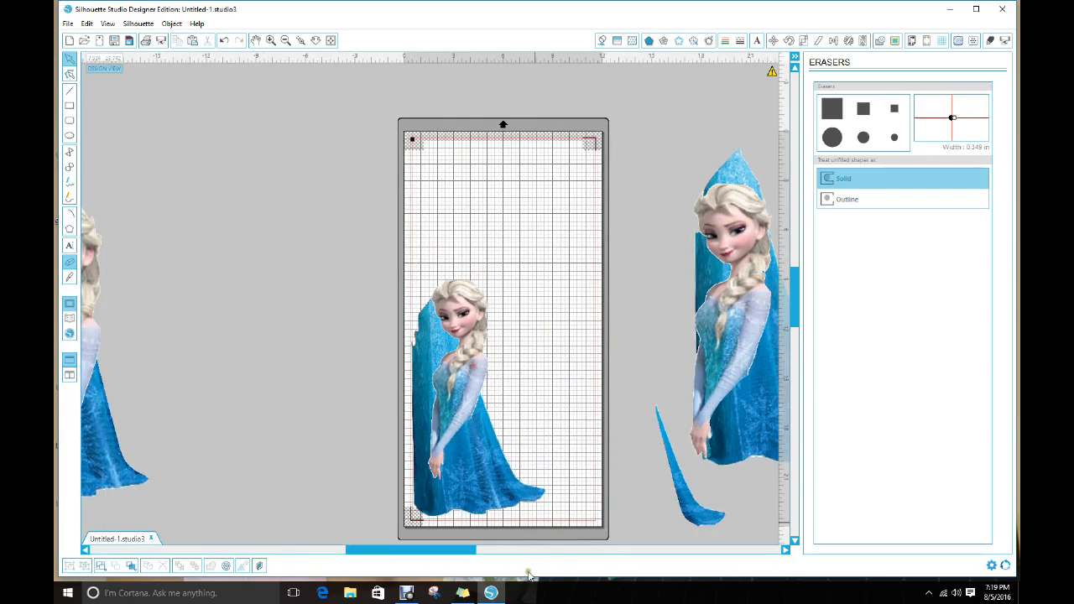
# - Lower the smaller figure's upper body over its untrimmed skirt so the hand sits near the hem
pyautogui.click(541, 361)
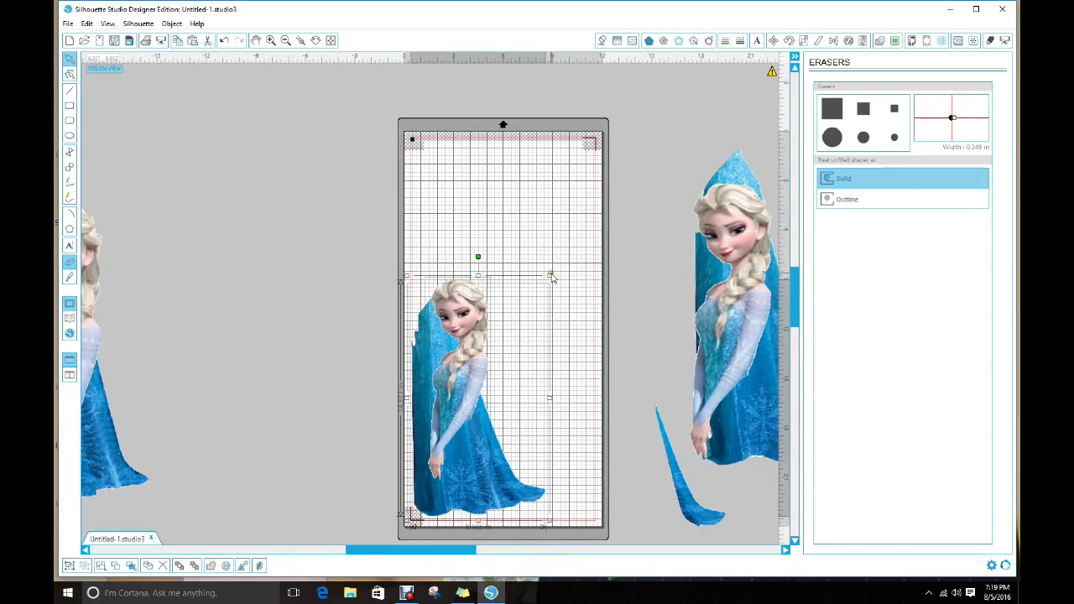
pyautogui.click(503, 233)
pyautogui.moveTo(475, 309)
pyautogui.mouseDown()
pyautogui.moveTo(470, 359)
pyautogui.moveTo(473, 329)
pyautogui.mouseUp()
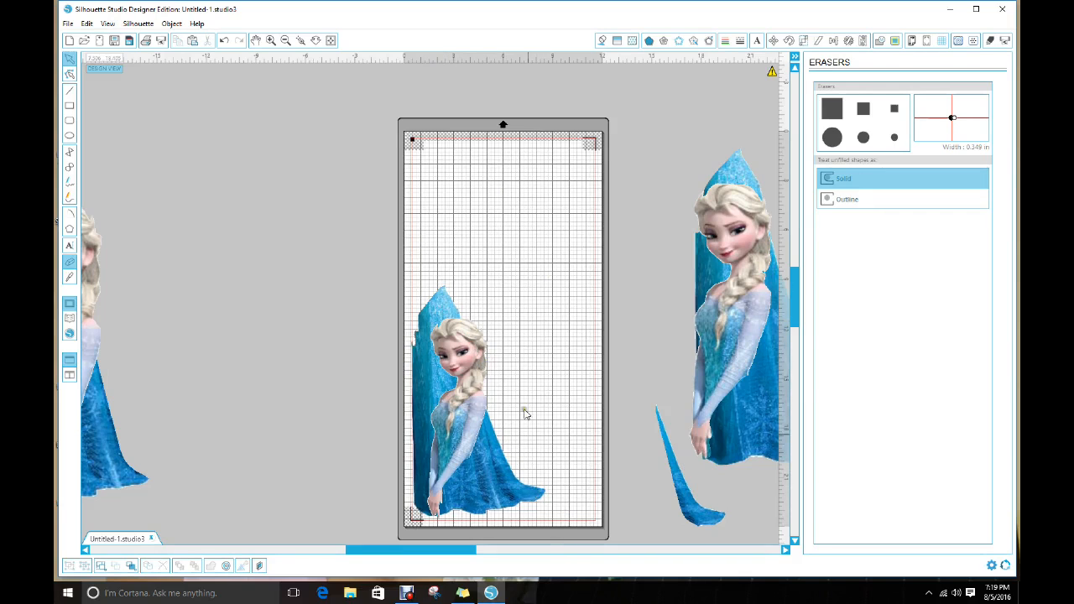
# - Enlarge the upper body and untrimmed skirt together to the page's width, and adjust their position and size to fit the page
pyautogui.moveTo(417, 267); pyautogui.dragTo(579, 531)
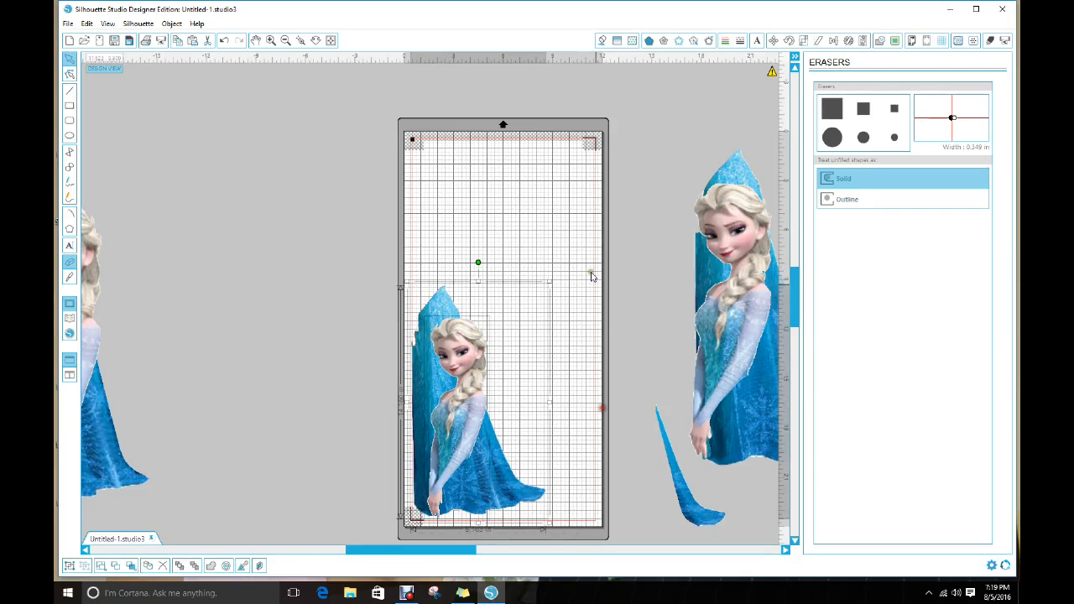
pyautogui.moveTo(560, 292); pyautogui.dragTo(604, 124)
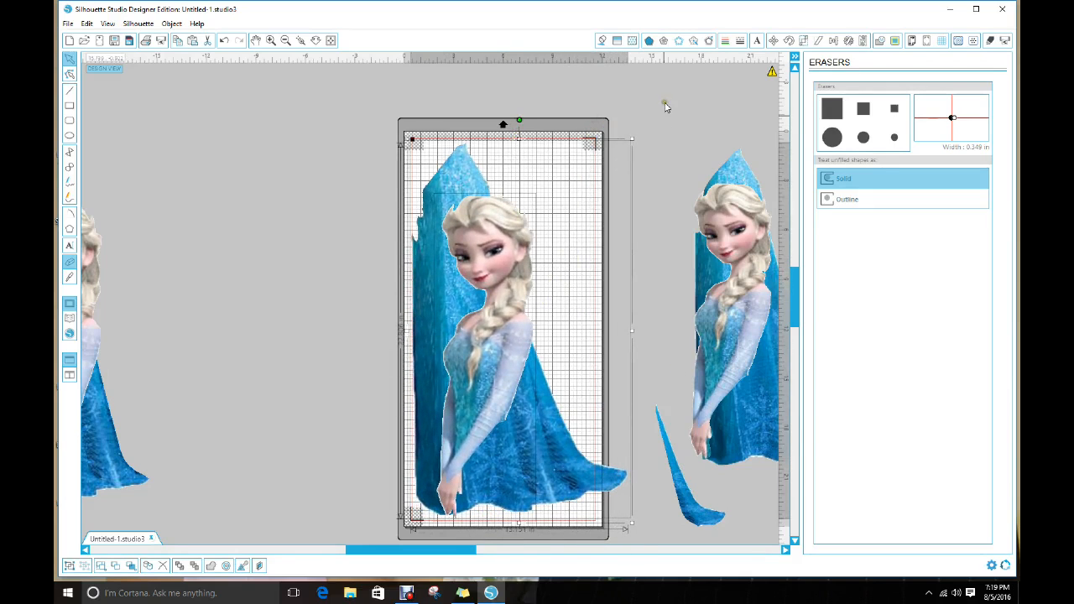
pyautogui.moveTo(632, 137); pyautogui.dragTo(571, 162)
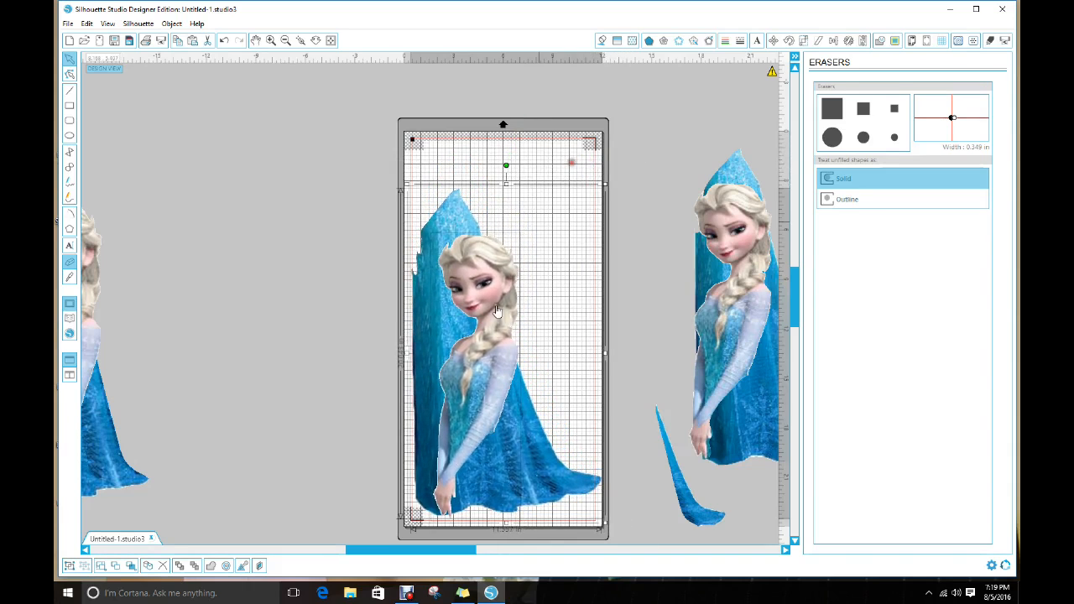
pyautogui.moveTo(513, 482); pyautogui.dragTo(512, 477)
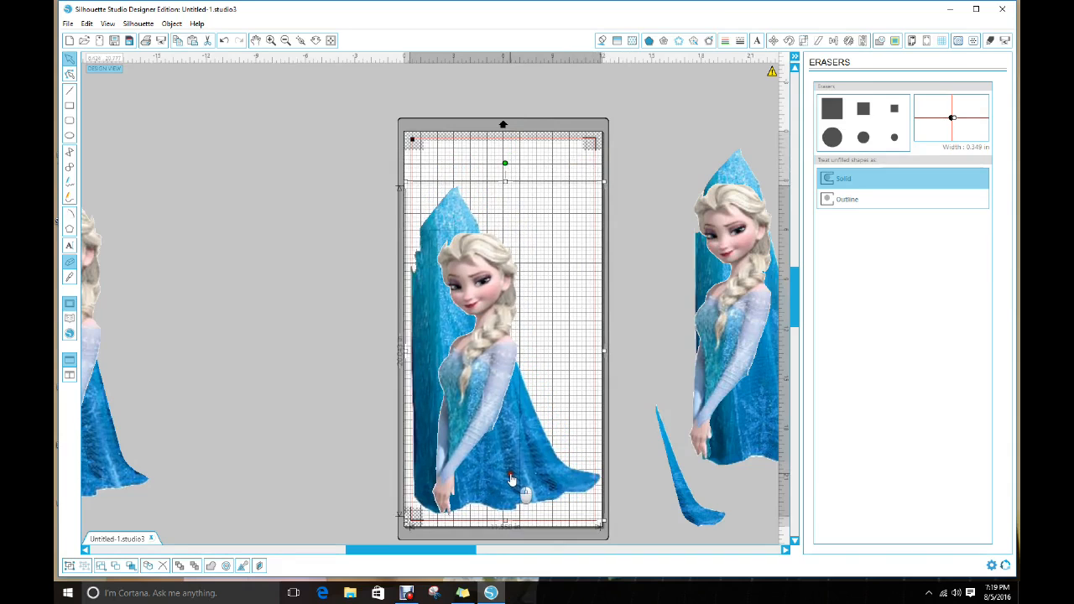
pyautogui.moveTo(510, 477); pyautogui.dragTo(507, 476)
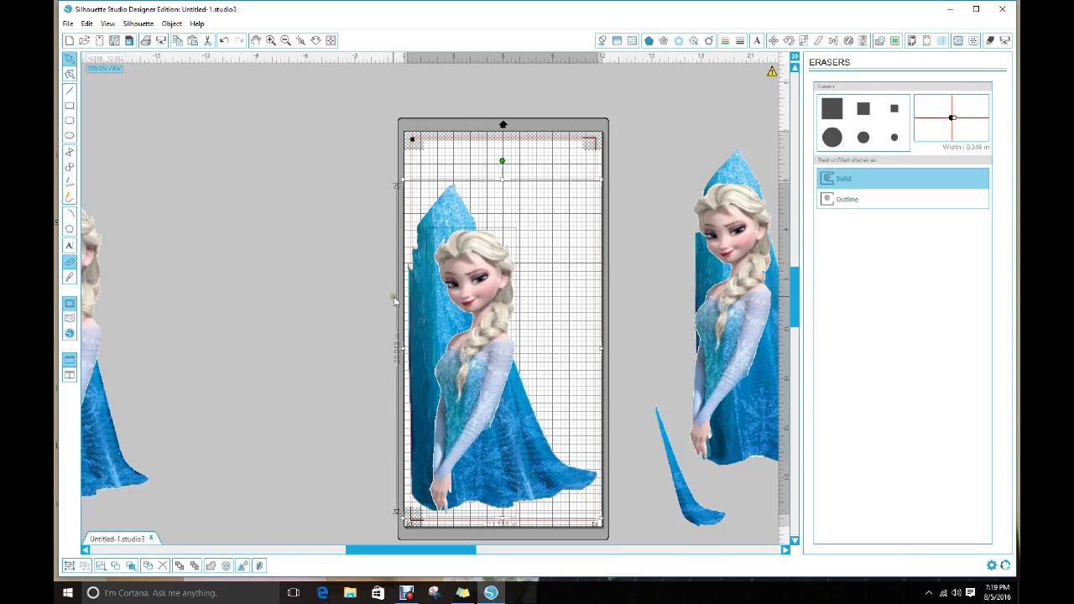
pyautogui.moveTo(442, 292); pyautogui.dragTo(450, 295)
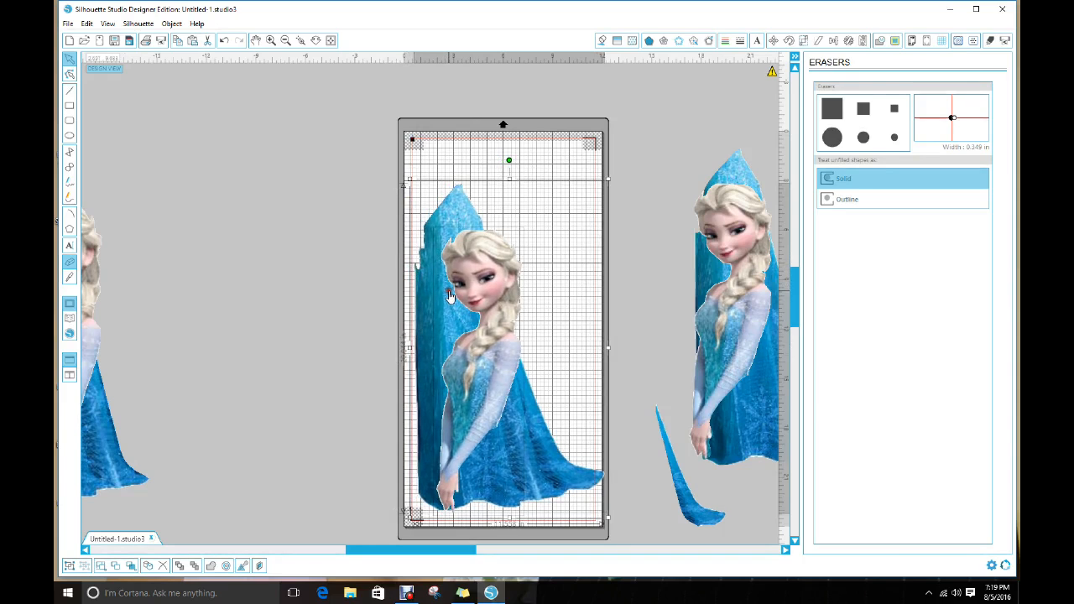
pyautogui.moveTo(618, 525); pyautogui.dragTo(610, 509)
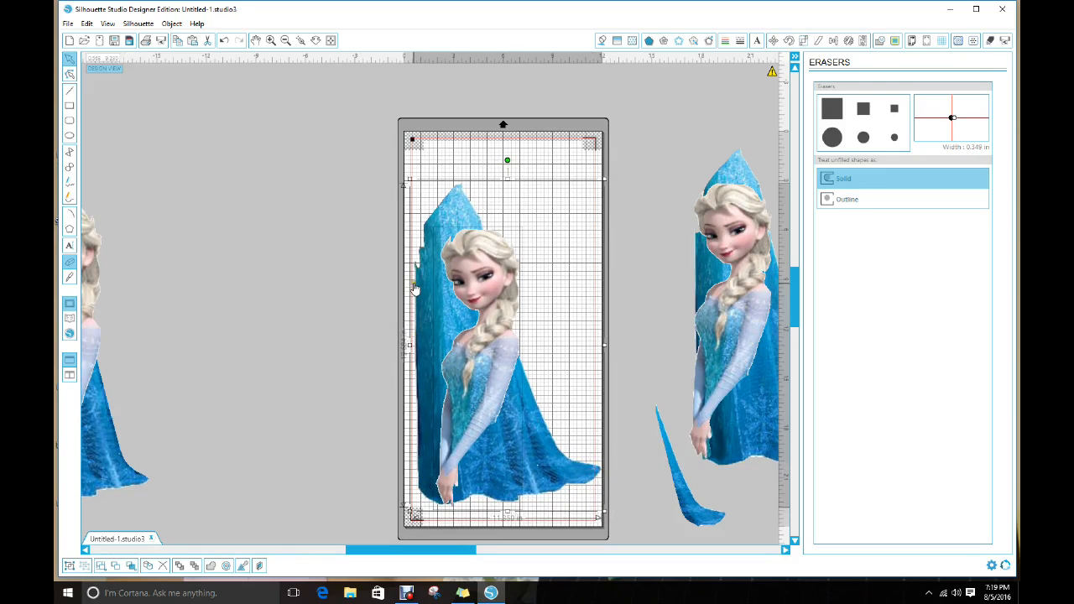
# - Set the upper body aside left of the page, and reposition the trimmed skirt there with the trimmed-off strip rejoined along its train
pyautogui.click(567, 335)
pyautogui.click(489, 347)
pyautogui.click(255, 300)
pyautogui.moveTo(458, 363); pyautogui.dragTo(260, 244)
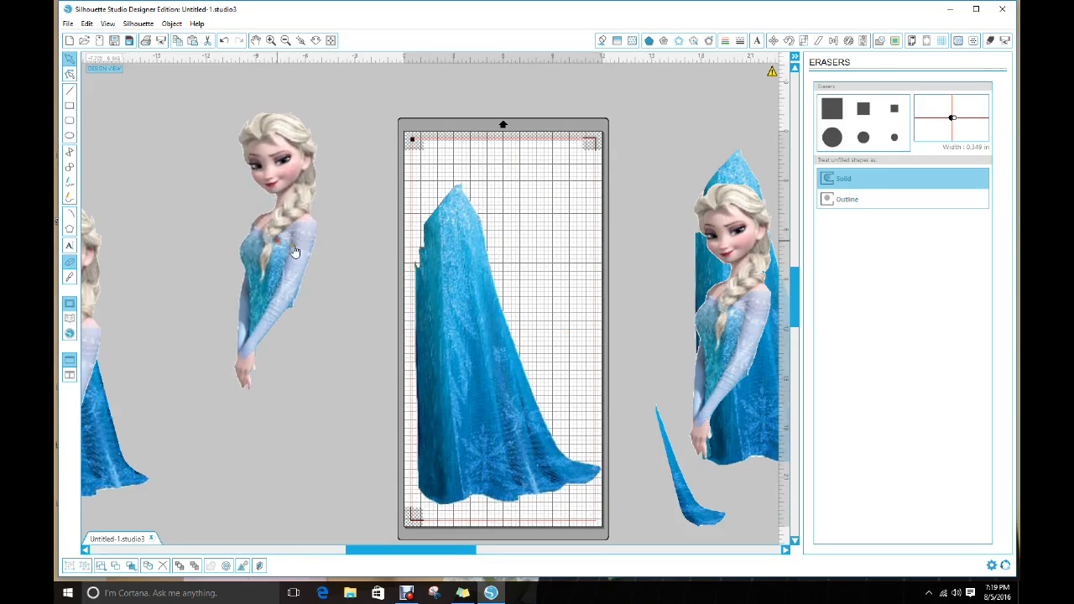
pyautogui.moveTo(84, 471); pyautogui.dragTo(211, 499)
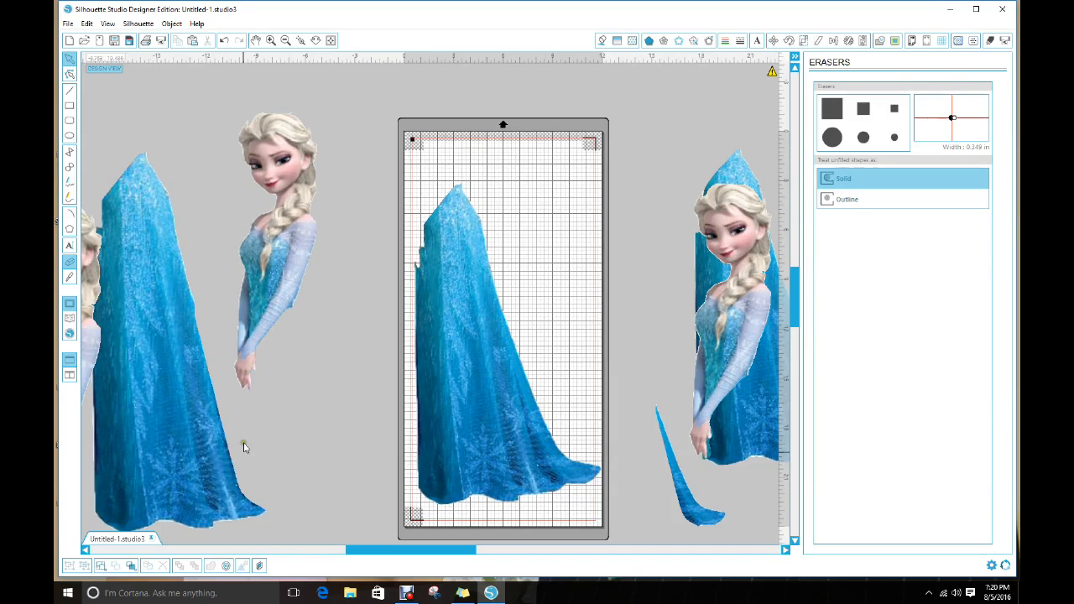
pyautogui.moveTo(711, 520)
pyautogui.mouseDown()
pyautogui.moveTo(356, 540)
pyautogui.moveTo(259, 504)
pyautogui.moveTo(538, 526)
pyautogui.moveTo(666, 523)
pyautogui.moveTo(674, 511)
pyautogui.moveTo(283, 498)
pyautogui.moveTo(335, 499)
pyautogui.moveTo(267, 507)
pyautogui.mouseUp()
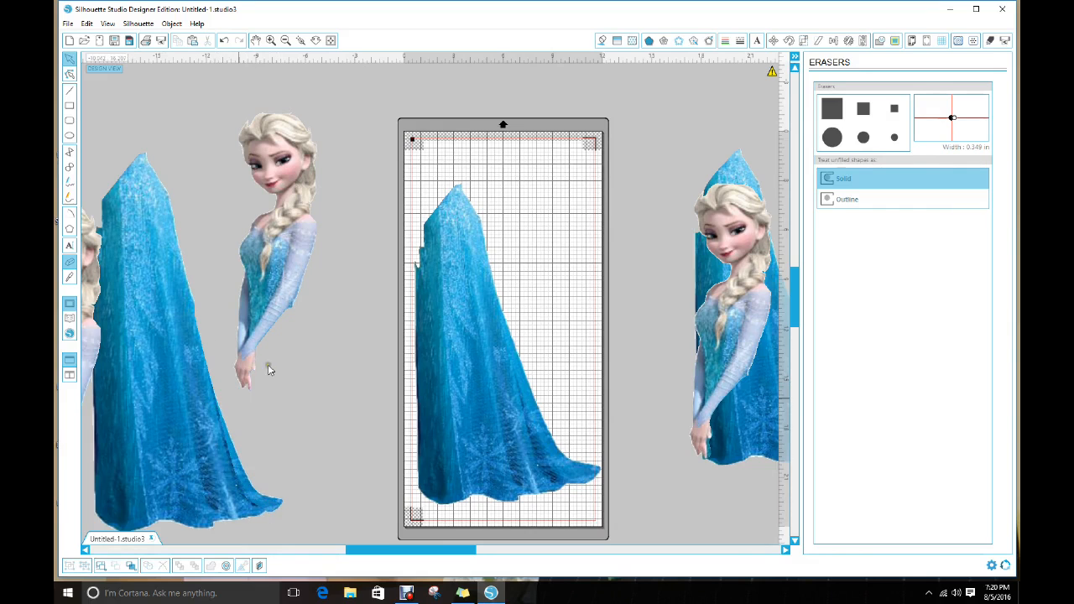
# - Gather the upper body and untrimmed skirt with the trimmed pieces, and move them all onto the page along with the remaining figure
pyautogui.moveTo(297, 246); pyautogui.dragTo(160, 236)
pyautogui.moveTo(487, 387); pyautogui.dragTo(168, 381)
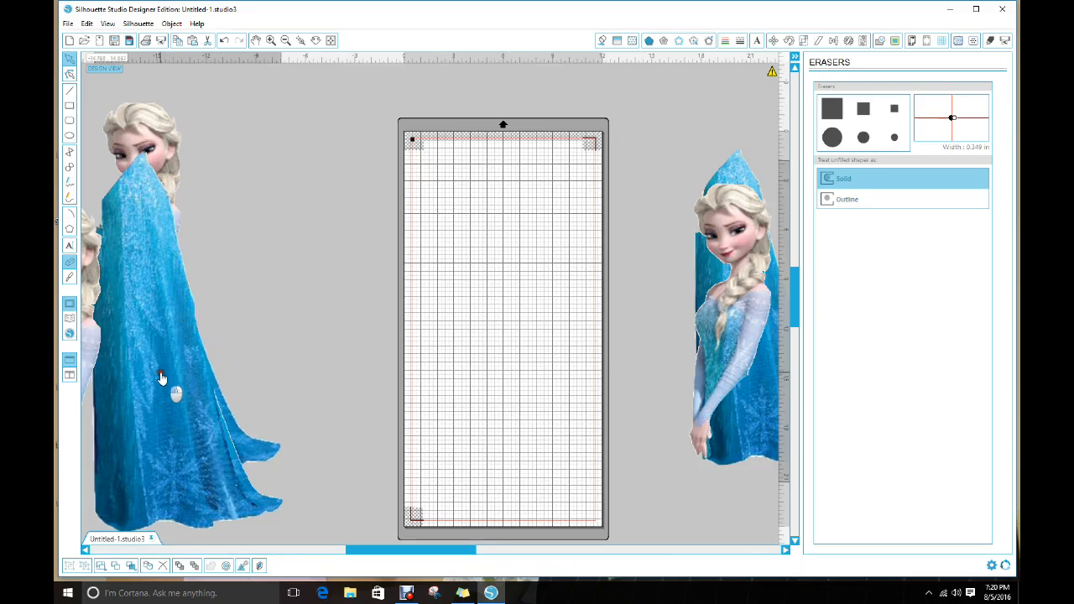
pyautogui.moveTo(202, 180); pyautogui.dragTo(267, 410)
pyautogui.moveTo(170, 366); pyautogui.dragTo(533, 342)
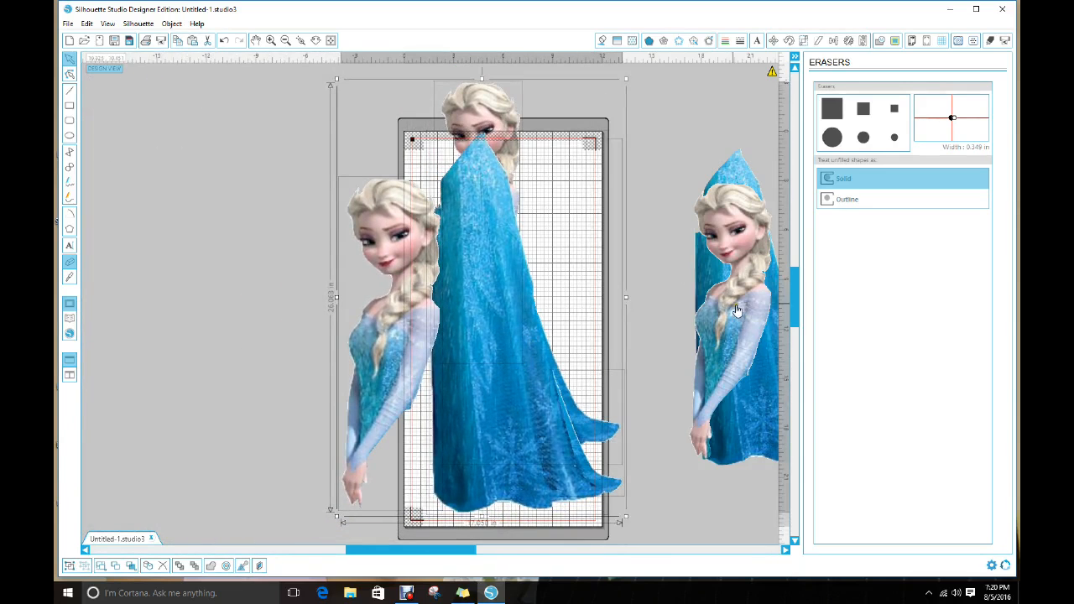
pyautogui.click(756, 327)
pyautogui.moveTo(743, 369); pyautogui.dragTo(437, 354)
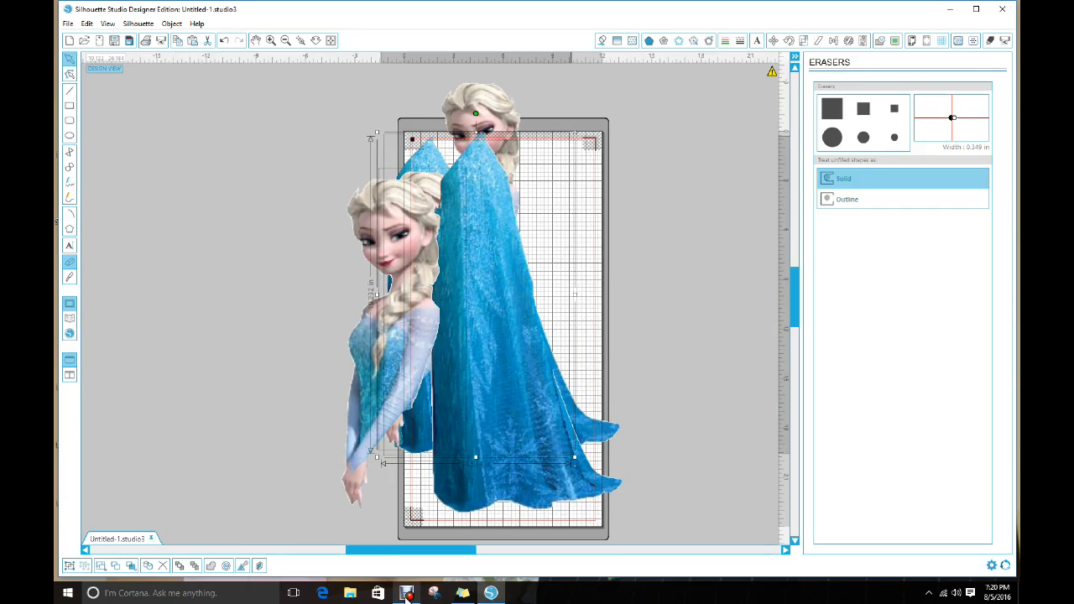
pyautogui.moveTo(407, 596)
pyautogui.click(402, 541)
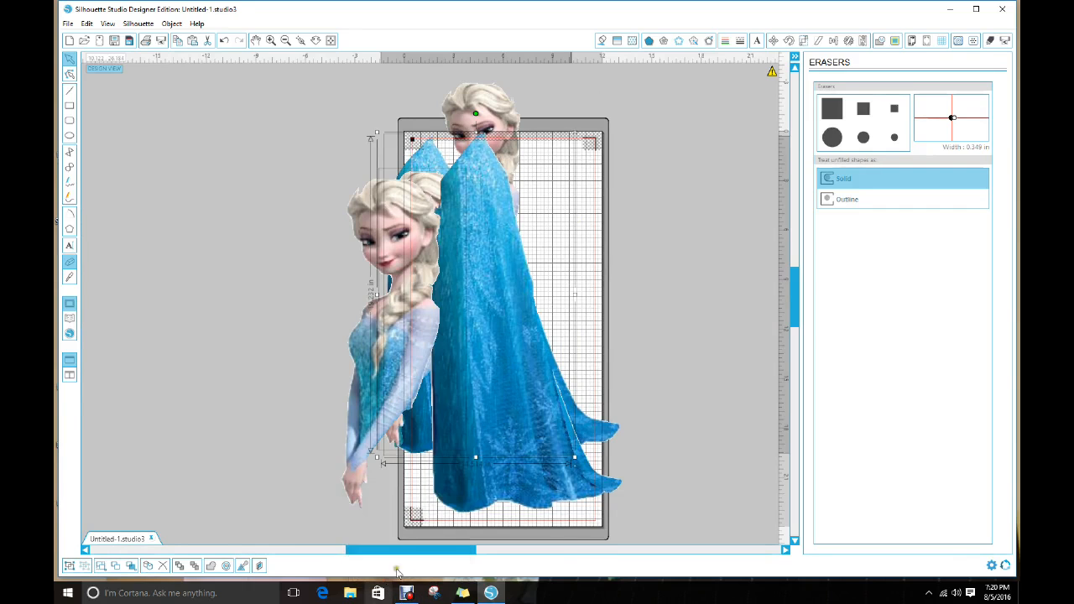